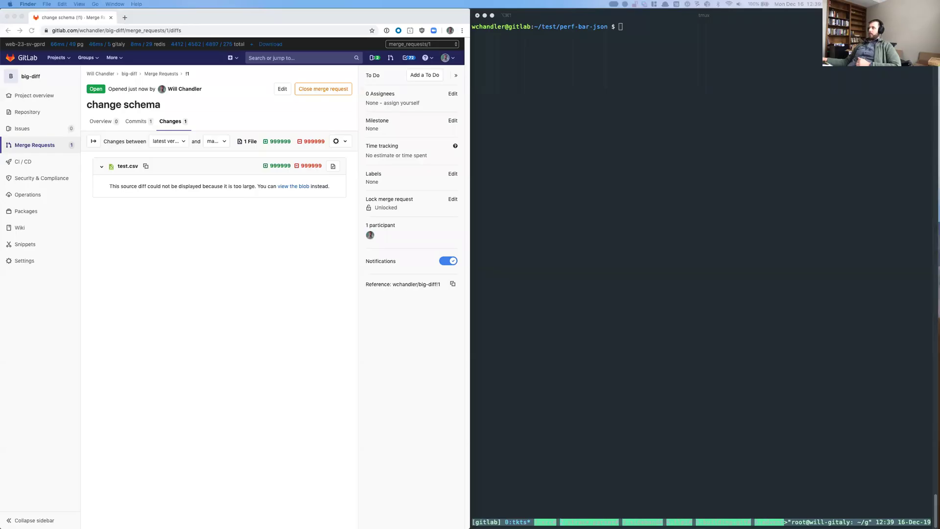
Download the merge_requests/1 performance bar data from Chrome as a JSON file.
{"action": "left_click", "coordinate": [179, 254]}
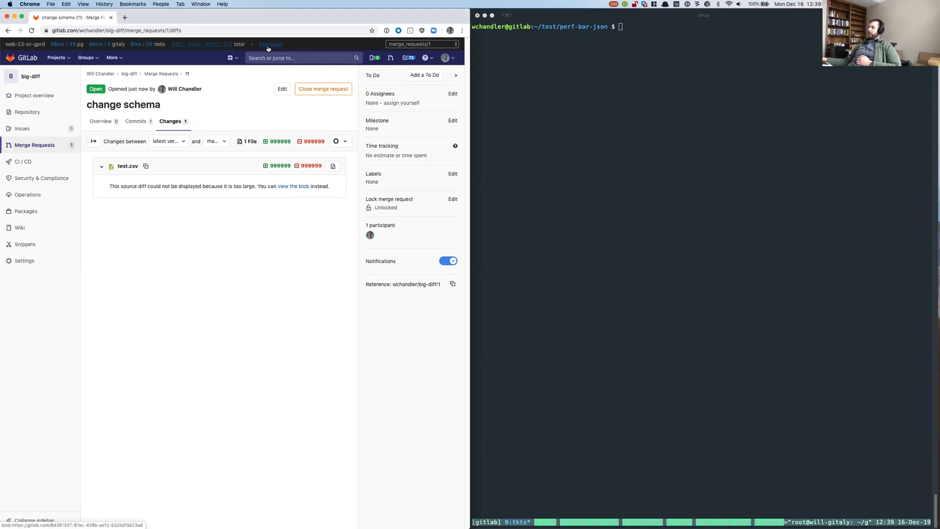
{"action": "left_click", "coordinate": [406, 47]}
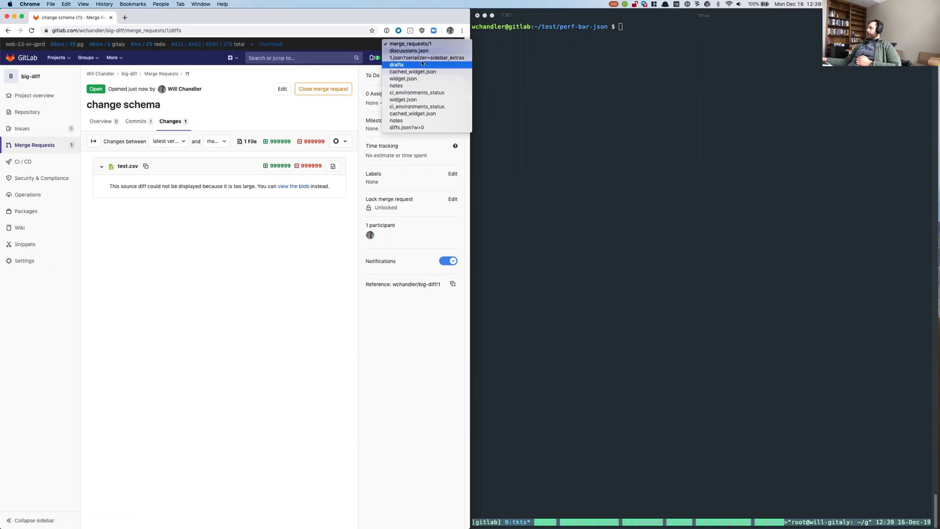
{"action": "left_click", "coordinate": [312, 276]}
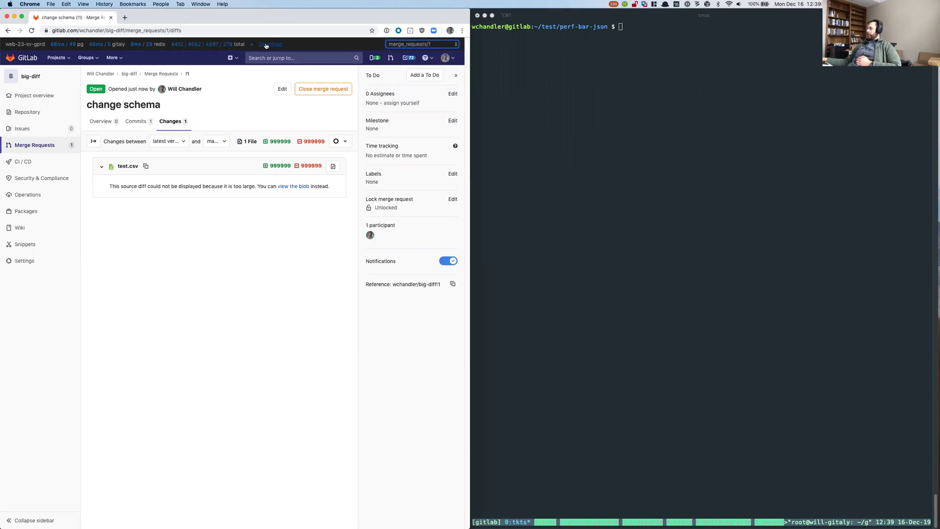
{"action": "left_click", "coordinate": [629, 216]}
{"action": "type", "text": "mv"}
Delete the old perf-bar JSON file with rm.
{"action": "key", "text": "BackSpace"}
{"action": "key", "text": "BackSpace"}
{"action": "key", "text": "BackSpace"}
{"action": "type", "text": "rm"}
{"action": "key", "text": "Tab"}
{"action": "key", "text": "Return"}
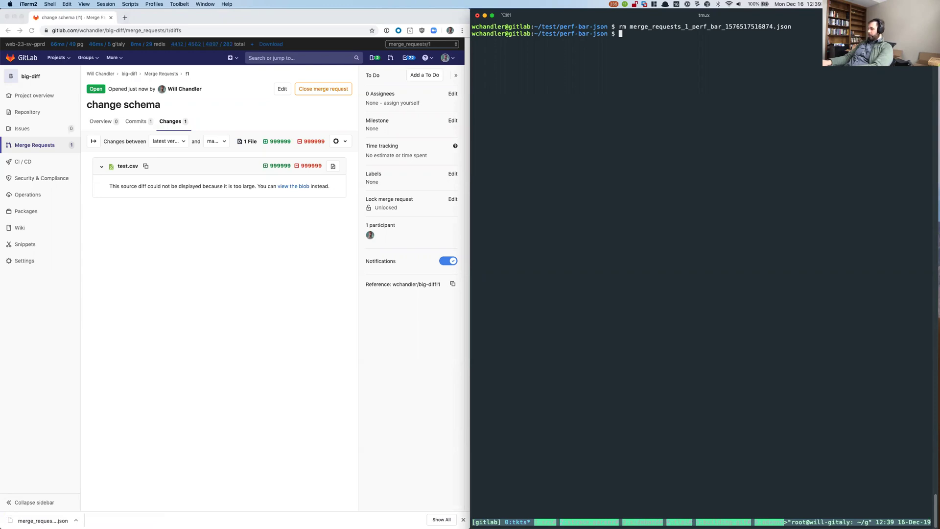
{"action": "type", "text": "mv ~/Dow"}
Move merge_requests_1_perf_bar_1576517990166.json from Downloads into perf-bar-json and list it.
{"action": "key", "text": "Tab"}
{"action": "type", "text": "me"}
{"action": "key", "text": "Tab"}
{"action": "key", "text": "Return"}
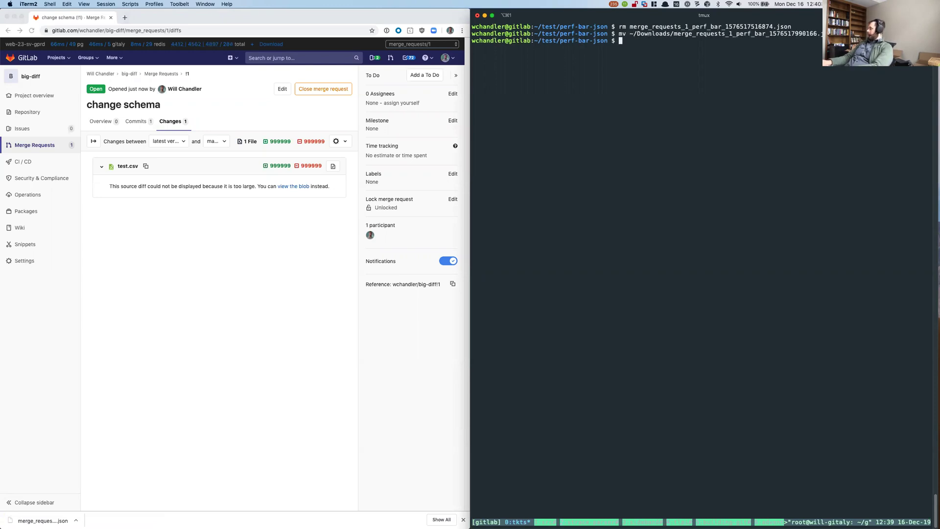
{"action": "type", "text": "ls"}
{"action": "key", "text": "Return"}
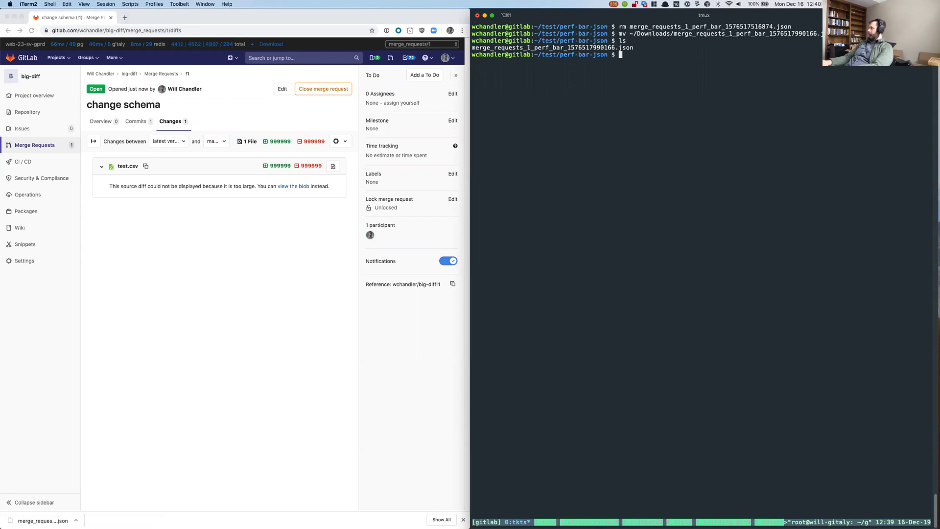
{"action": "type", "text": "jq . me"}
View the new JSON file's raw contents in less, then quit.
{"action": "key", "text": "Tab"}
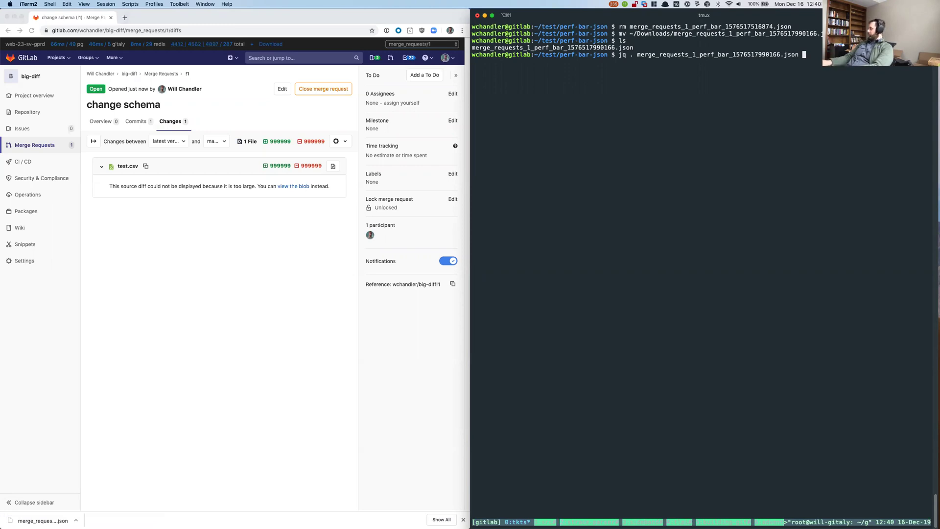
{"action": "key", "text": "ctrl+a"}
{"action": "key", "text": "ctrl+k"}
{"action": "type", "text": "less "}
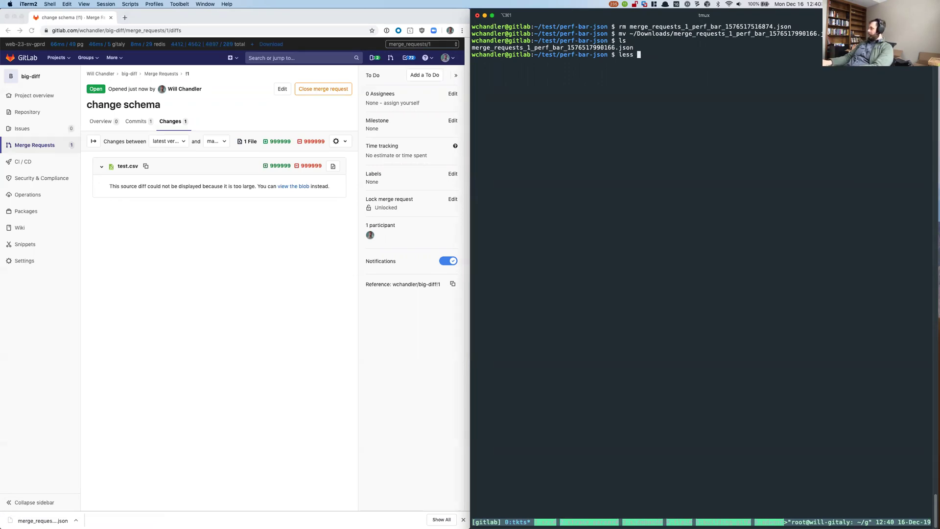
{"action": "type", "text": "me"}
{"action": "key", "text": "Tab"}
{"action": "key", "text": "Return"}
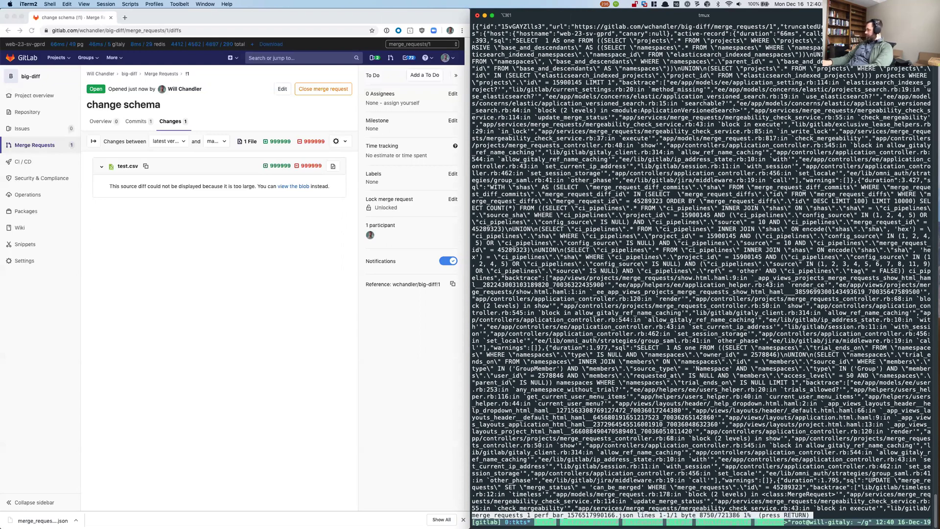
{"action": "key", "text": "q"}
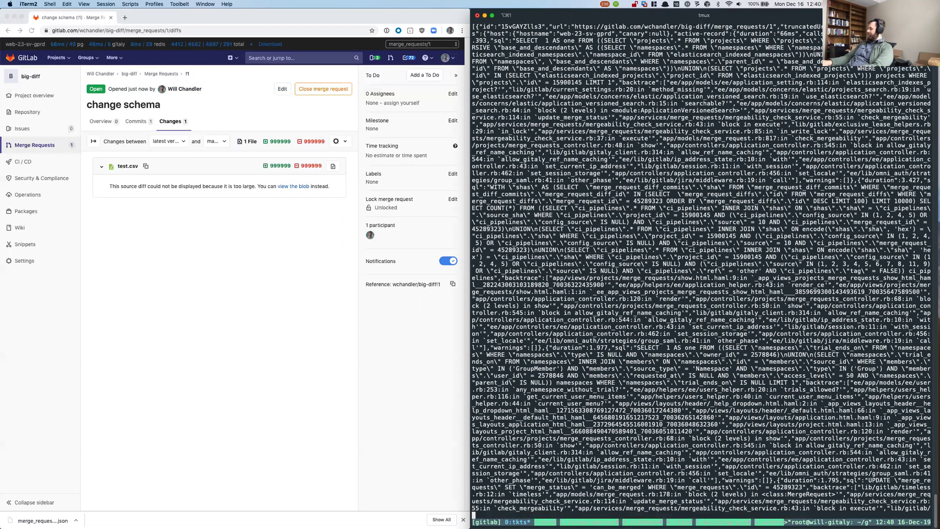
{"action": "type", "text": "q"}
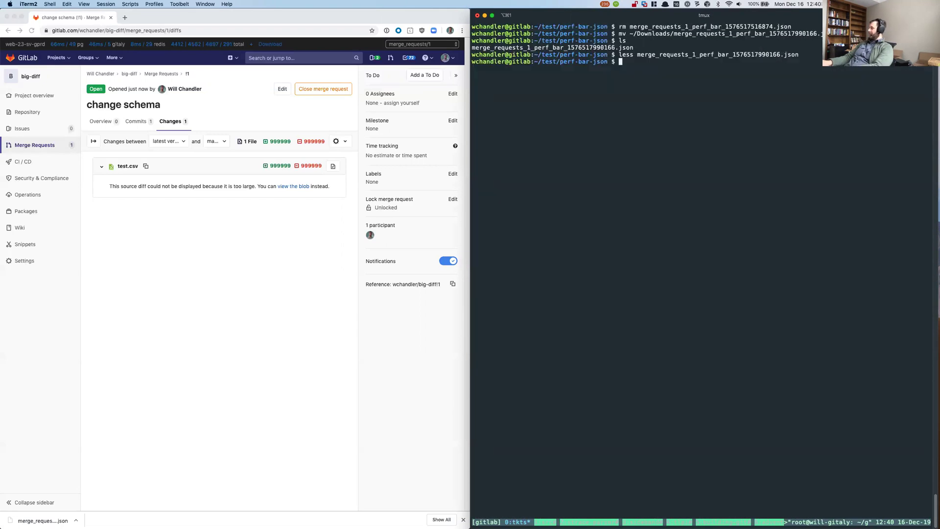
{"action": "type", "text": "jq . "}
{"action": "type", "text": "m"}
Pretty-print the JSON with 'jq .', then page it in colour via 'jq . -C | less -R'.
{"action": "key", "text": "Tab"}
{"action": "key", "text": "Return"}
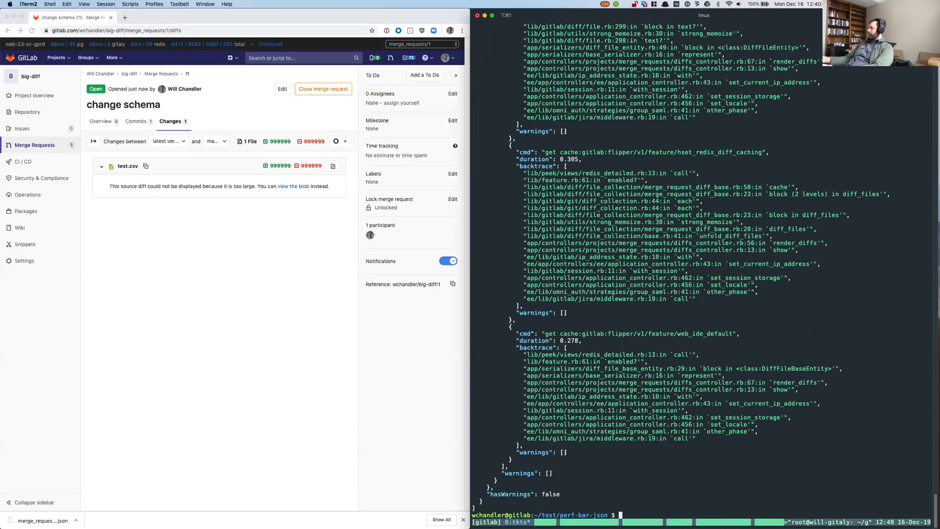
{"action": "scroll", "coordinate": [661, 279], "scroll_direction": "up", "scroll_amount": 10}
{"action": "scroll", "coordinate": [661, 279], "scroll_direction": "up", "scroll_amount": 10}
{"action": "scroll", "coordinate": [661, 279], "scroll_direction": "down", "scroll_amount": 5}
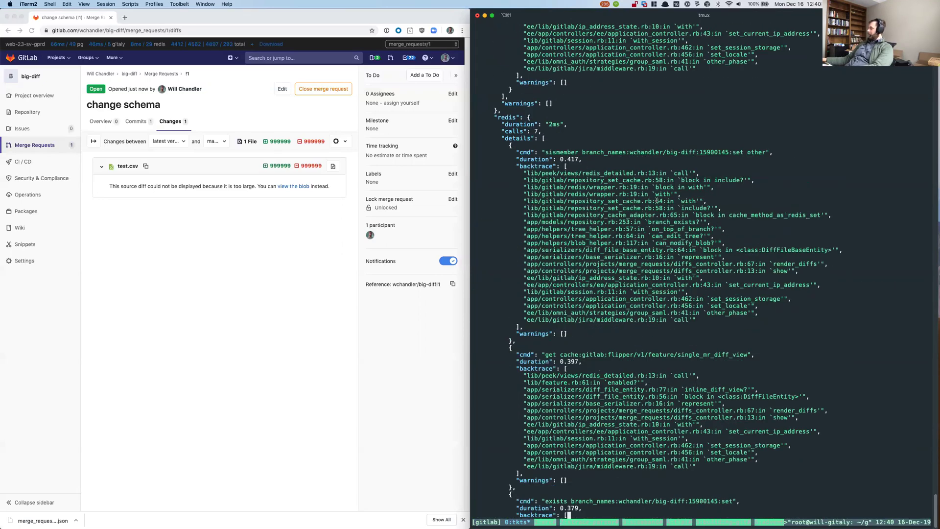
{"action": "scroll", "coordinate": [661, 279], "scroll_direction": "down", "scroll_amount": 5}
{"action": "scroll", "coordinate": [660, 279], "scroll_direction": "down", "scroll_amount": 5}
{"action": "scroll", "coordinate": [661, 279], "scroll_direction": "down", "scroll_amount": 5}
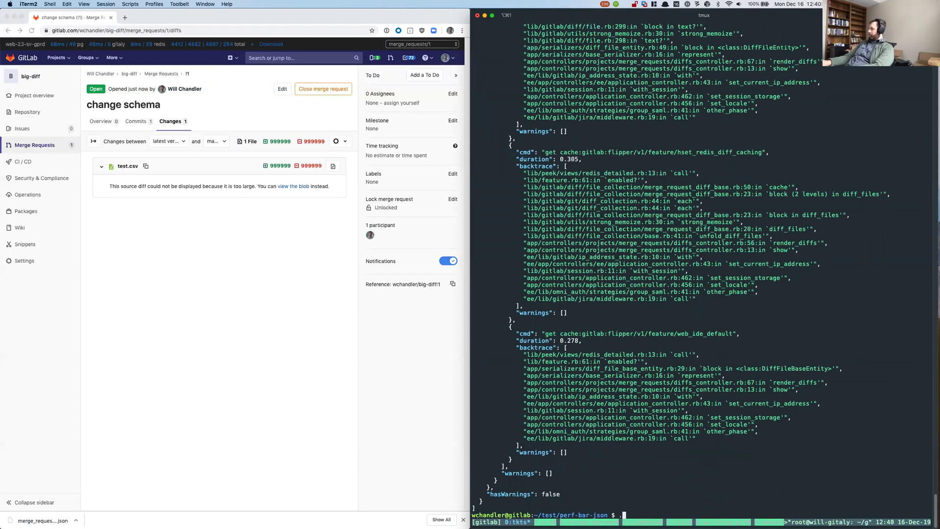
{"action": "key", "text": "BackSpace"}
{"action": "key", "text": "BackSpace"}
{"action": "type", "text": "jq . "}
{"action": "type", "text": "fil"}
{"action": "key", "text": "BackSpace"}
{"action": "key", "text": "Tab"}
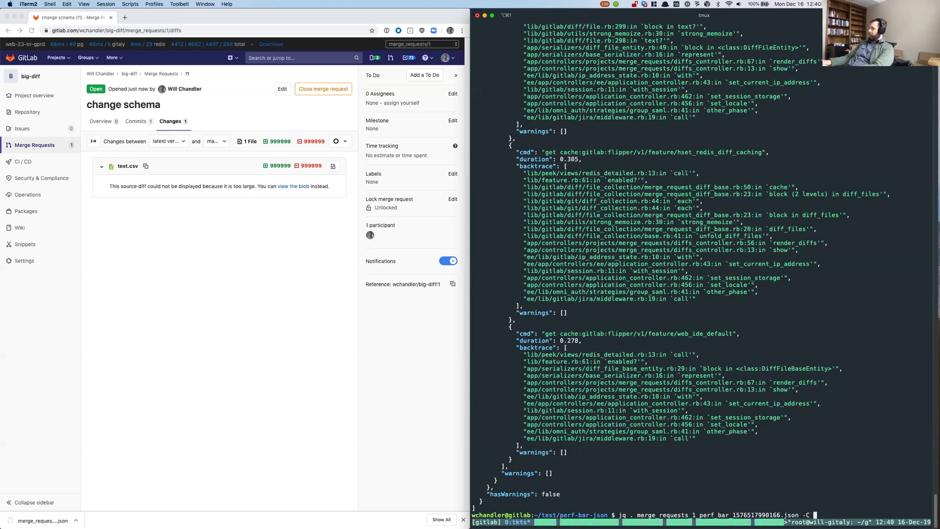
{"action": "type", "text": "| less -"}
{"action": "type", "text": "R"}
{"action": "key", "text": "Return"}
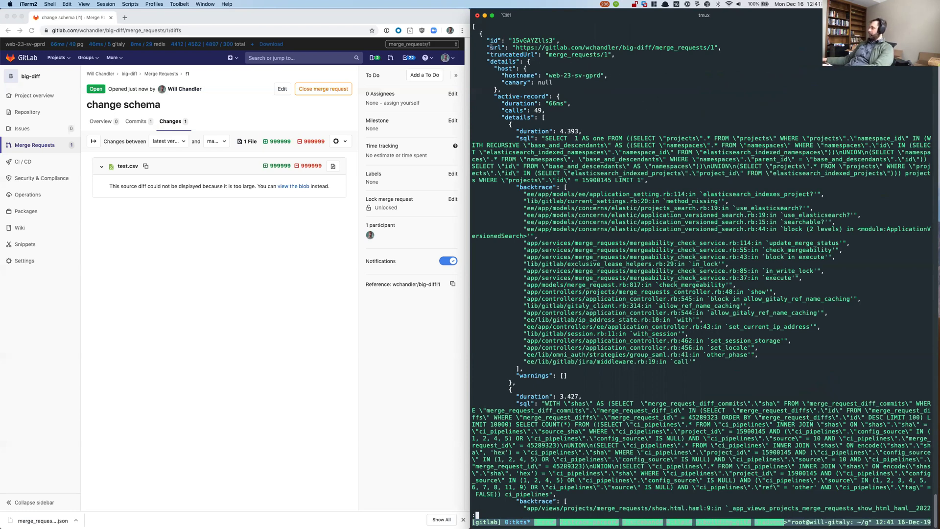
{"action": "type", "text": "q"}
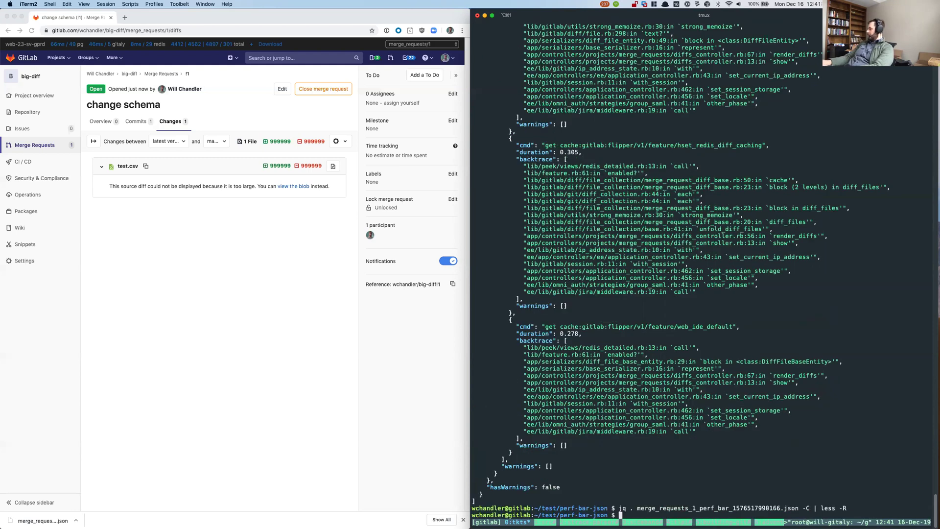
{"action": "type", "text": "q .[]."}
{"action": "type", "text": "url"}
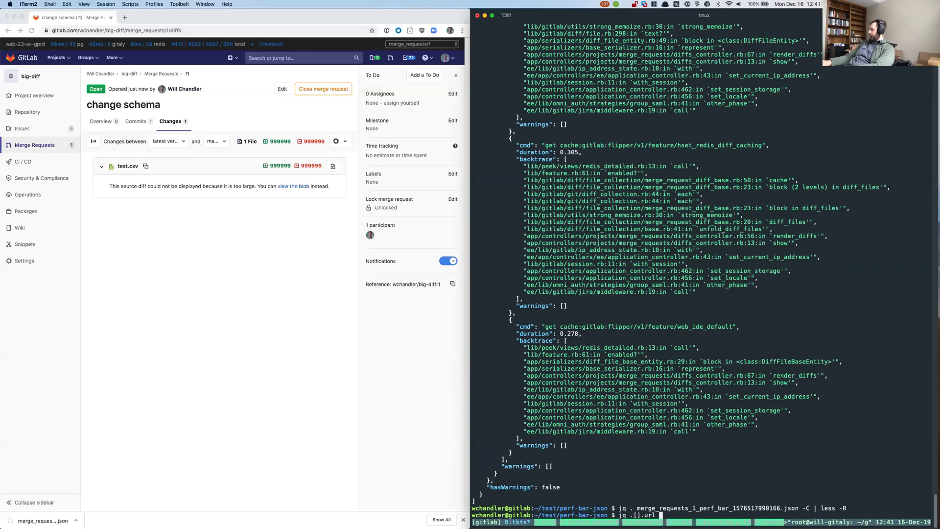
{"action": "type", "text": " mer"}
List every request URL with 'jq .[].url' and select the diffs.json?w=0 URL.
{"action": "key", "text": "Tab"}
{"action": "key", "text": "Return"}
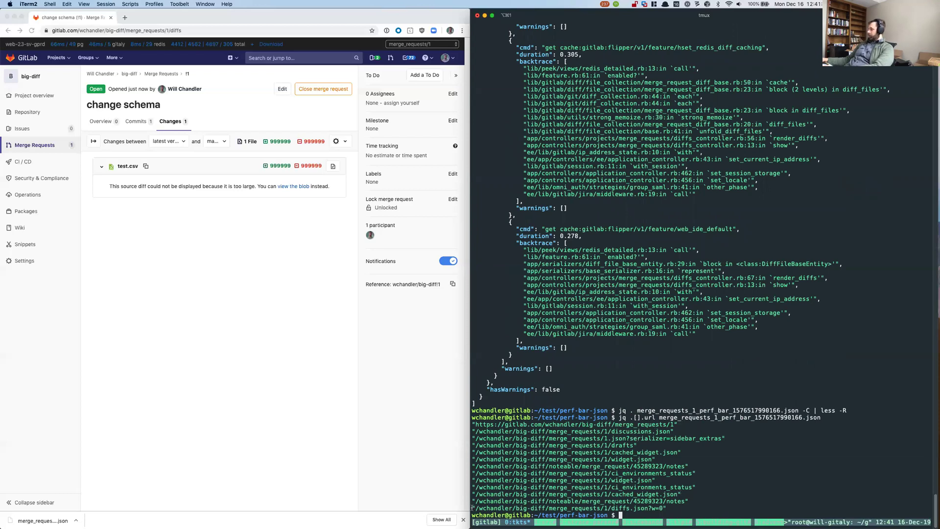
{"action": "left_click_drag", "start_coordinate": [472, 508], "coordinate": [665, 508]}
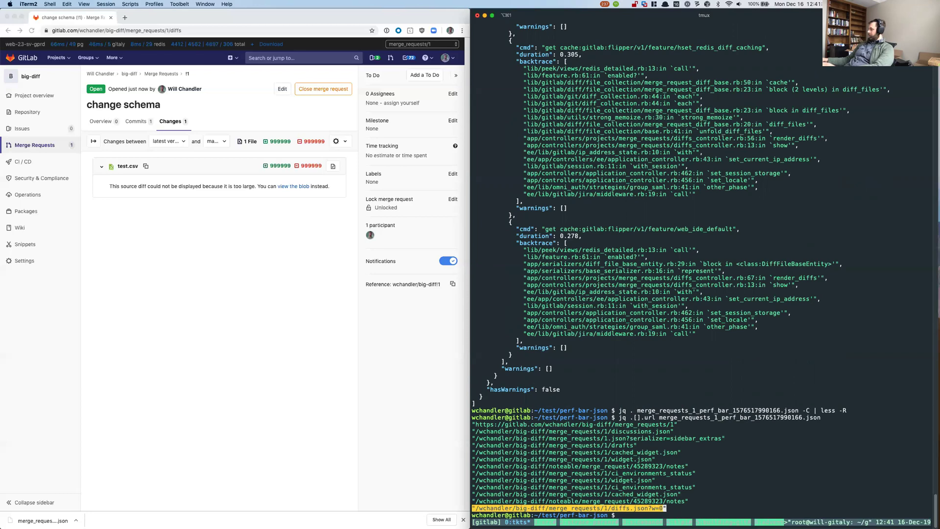
Filter the JSON to the diffs.json?w=0 request using map(select(.url == ...)) with the pasted URL.
{"action": "left_click", "coordinate": [693, 492]}
{"action": "type", "text": "jq '"}
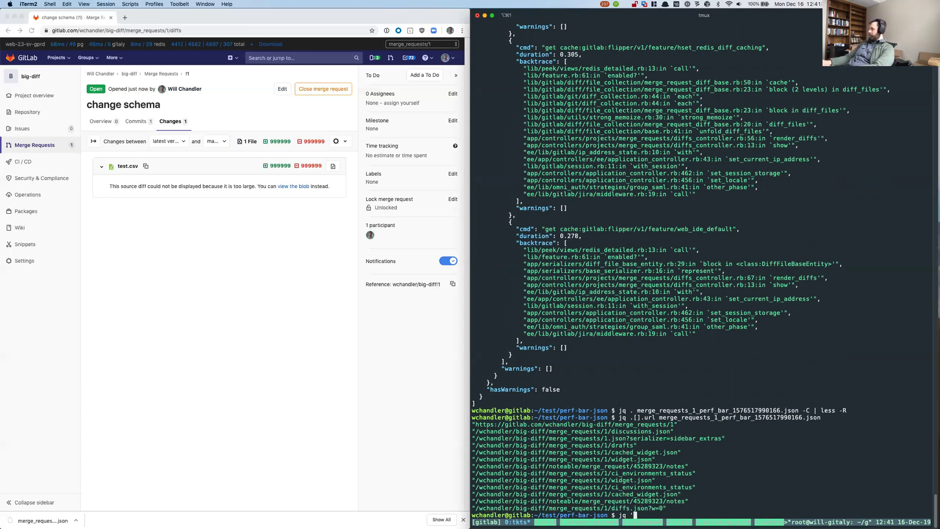
{"action": "type", "text": "map(sel"}
{"action": "type", "text": "ect(.ur"}
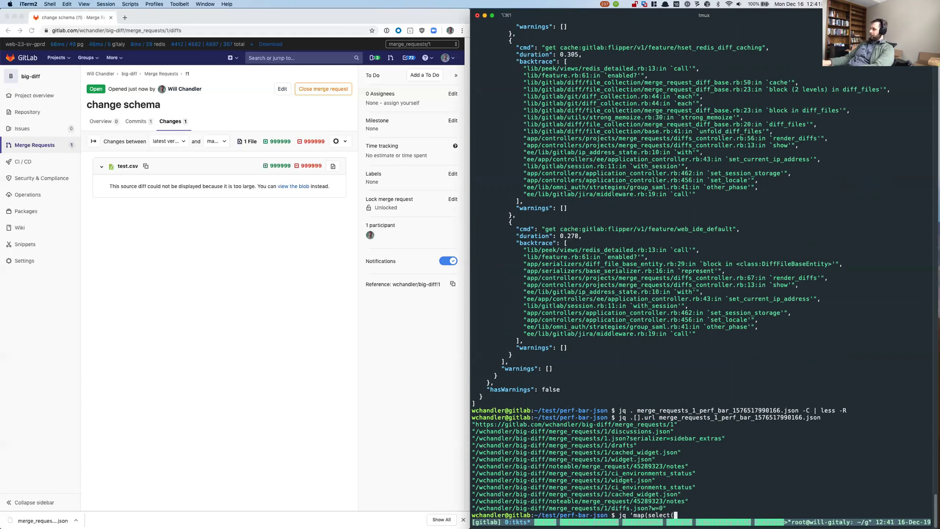
{"action": "type", "text": "l =="}
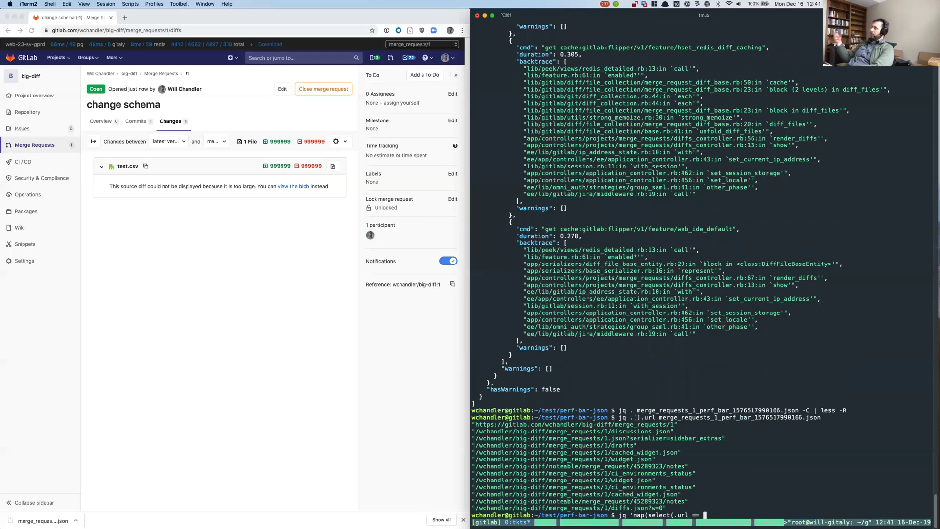
{"action": "type", "text": "\"/wchandler/big-diff/merge_requests/1/diffs.json?w=0\""}
{"action": "type", "text": "))"}
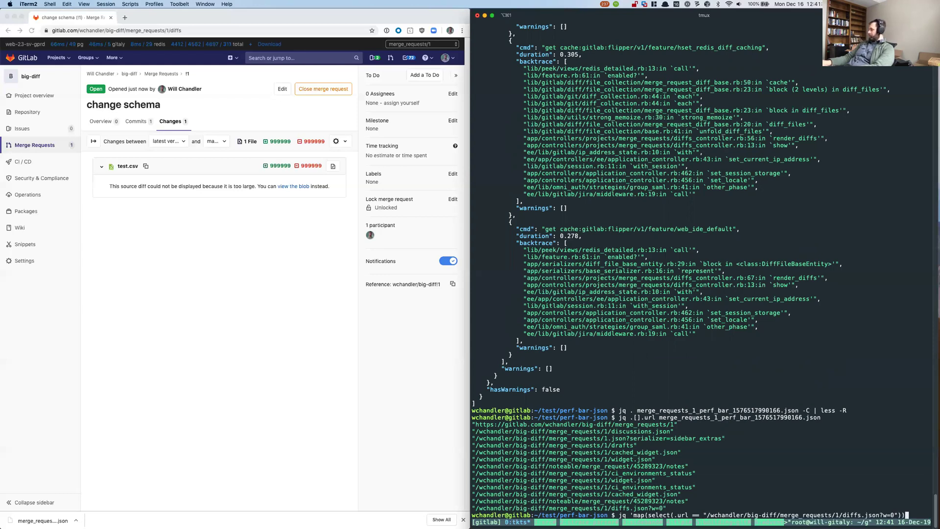
{"action": "type", "text": "'"}
{"action": "key", "text": "Return"}
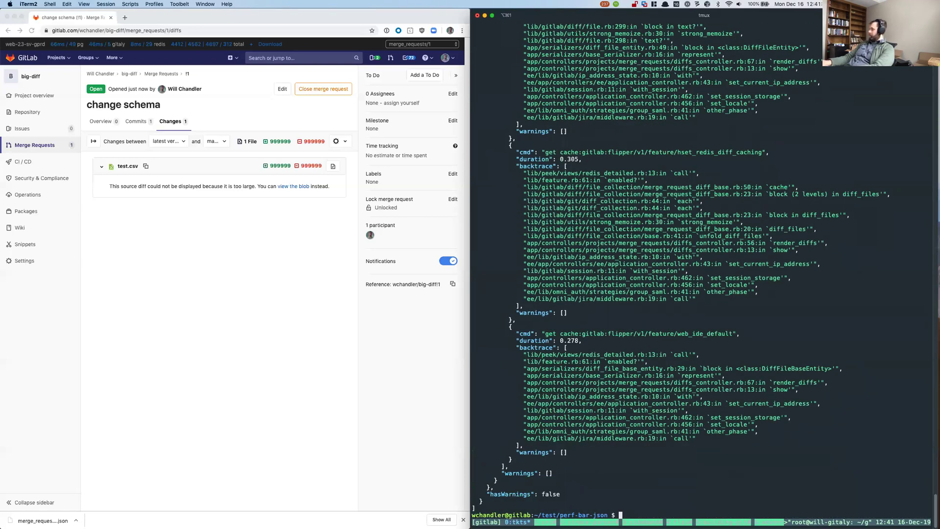
Rerun the diffs.json?w=0 filter through 'less -R' and browse to the end and back.
{"action": "key", "text": "Up"}
{"action": "type", "text": "-C"}
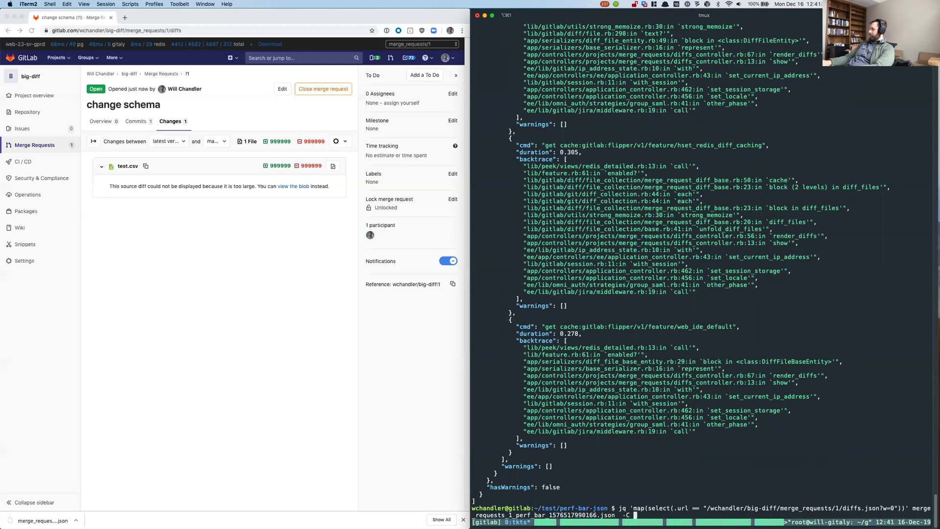
{"action": "type", "text": " | less -R"}
{"action": "key", "text": "Return"}
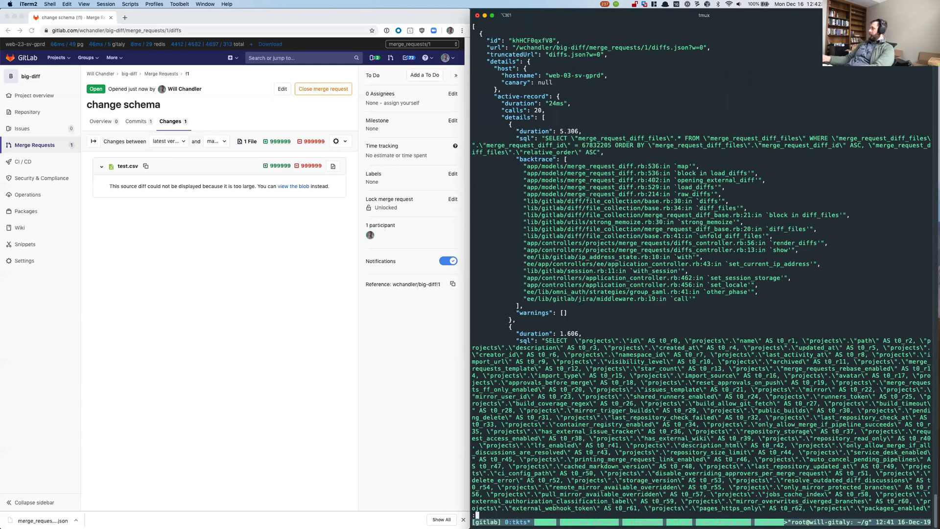
{"action": "key", "text": "space"}
{"action": "key", "text": "space"}
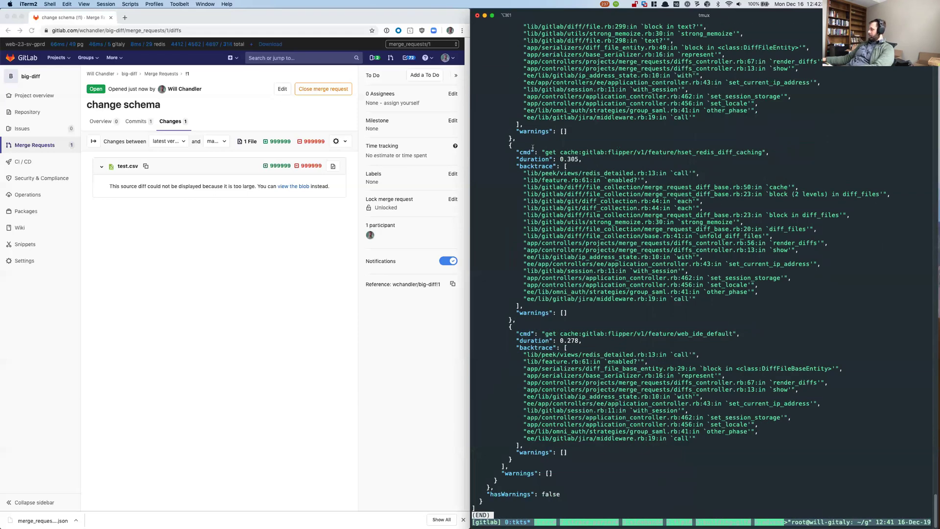
{"action": "key", "text": "g"}
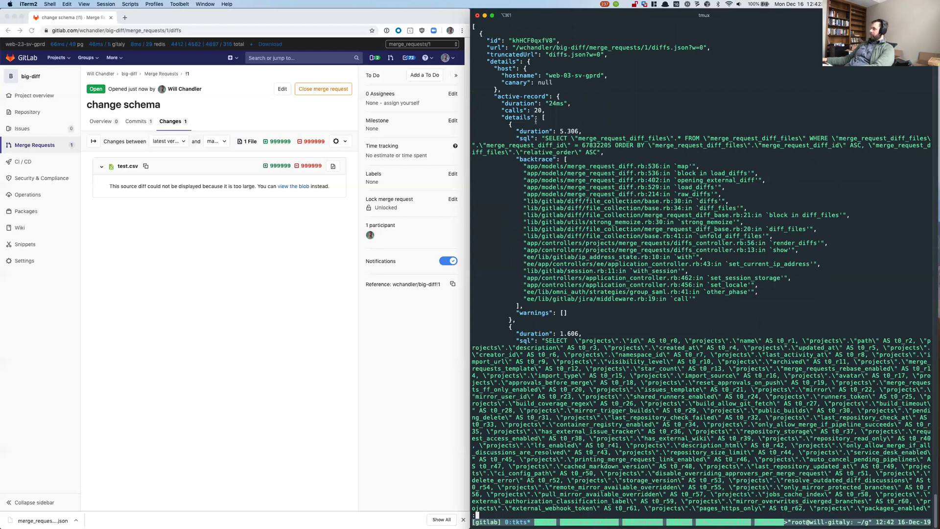
{"action": "scroll", "coordinate": [697, 265], "scroll_direction": "down", "scroll_amount": 10}
{"action": "scroll", "coordinate": [697, 265], "scroll_direction": "down", "scroll_amount": 10}
{"action": "scroll", "coordinate": [697, 265], "scroll_direction": "down", "scroll_amount": 10}
{"action": "scroll", "coordinate": [698, 264], "scroll_direction": "down", "scroll_amount": 10}
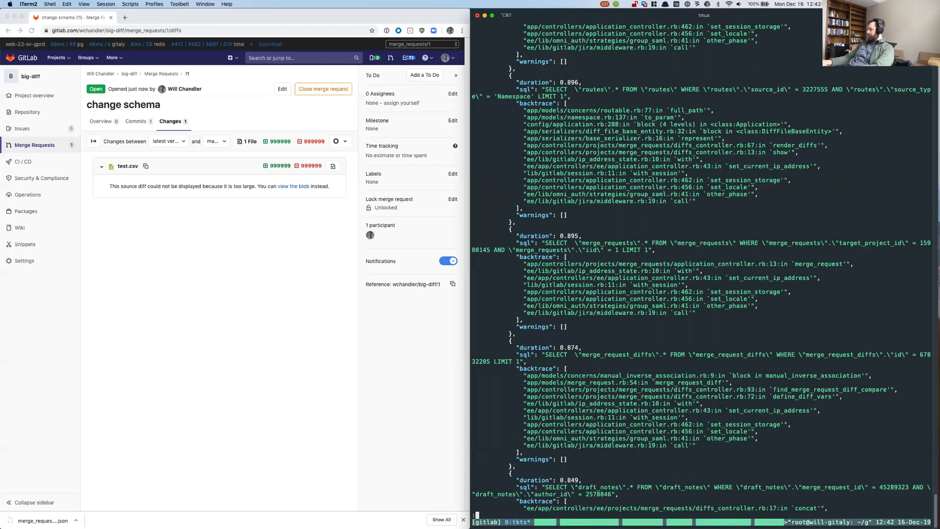
{"action": "key", "text": "g"}
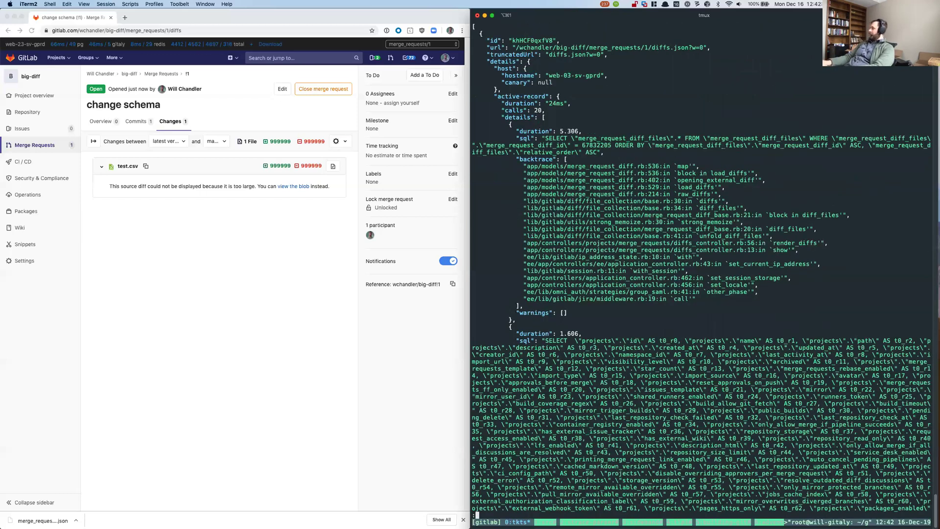
Abandon an edit and rerun the diffs.json?w=0 filter in the colour pager.
{"action": "key", "text": "q"}
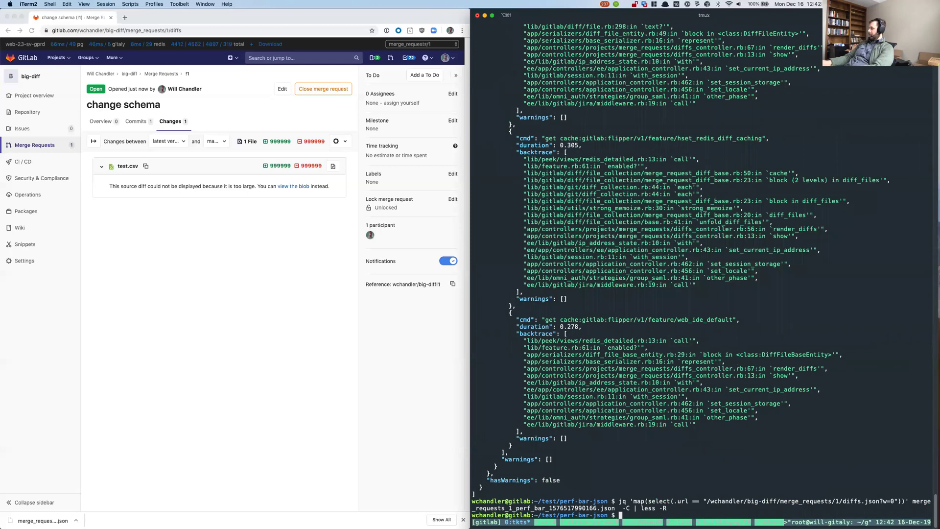
{"action": "key", "text": "Up"}
{"action": "key", "text": "alt+b"}
{"action": "key", "text": "alt+b"}
{"action": "key", "text": "alt+b"}
{"action": "key", "text": "alt+b"}
{"action": "key", "text": "alt+b"}
{"action": "key", "text": "alt+b"}
{"action": "key", "text": "alt+b"}
{"action": "key", "text": "Right"}
{"action": "key", "text": "Right"}
{"action": "key", "text": "Right"}
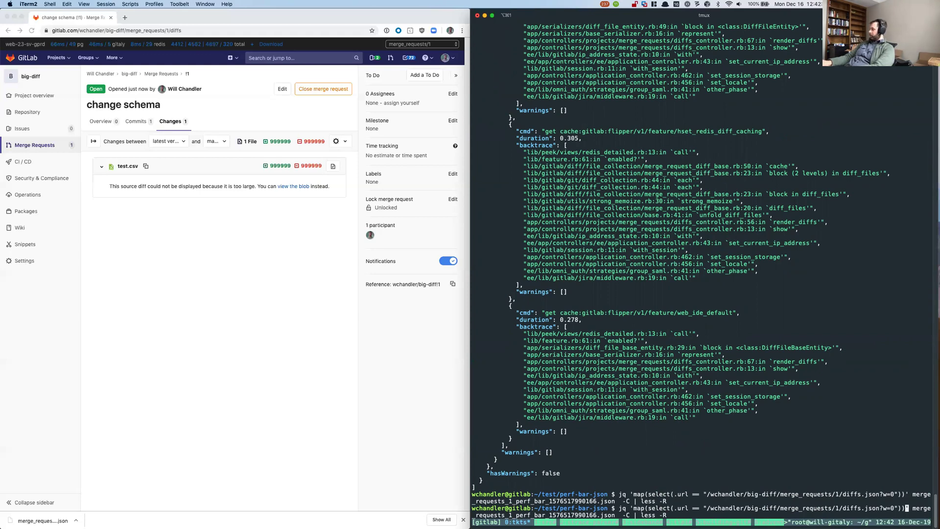
{"action": "key", "text": "ctrl+c"}
{"action": "key", "text": "Up"}
{"action": "key", "text": "Return"}
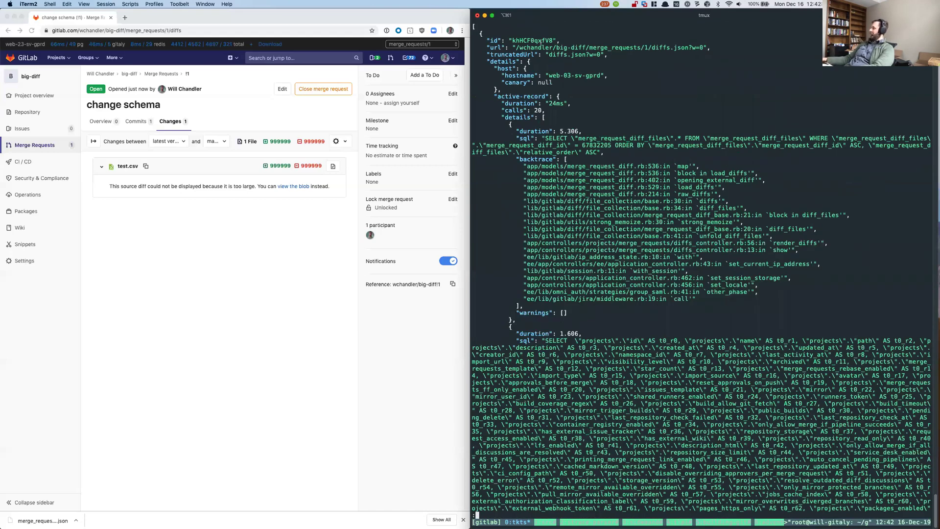
Try appending .details to the map filter; after the error, rerun the working command.
{"action": "key", "text": "q"}
{"action": "key", "text": "Up"}
{"action": "key", "text": "alt+b"}
{"action": "key", "text": "alt+b"}
{"action": "key", "text": "alt+b"}
{"action": "key", "text": "alt+f"}
{"action": "key", "text": "alt+f"}
{"action": "key", "text": "alt+f"}
{"action": "key", "text": "Right"}
{"action": "key", "text": "Right"}
{"action": "key", "text": "Right"}
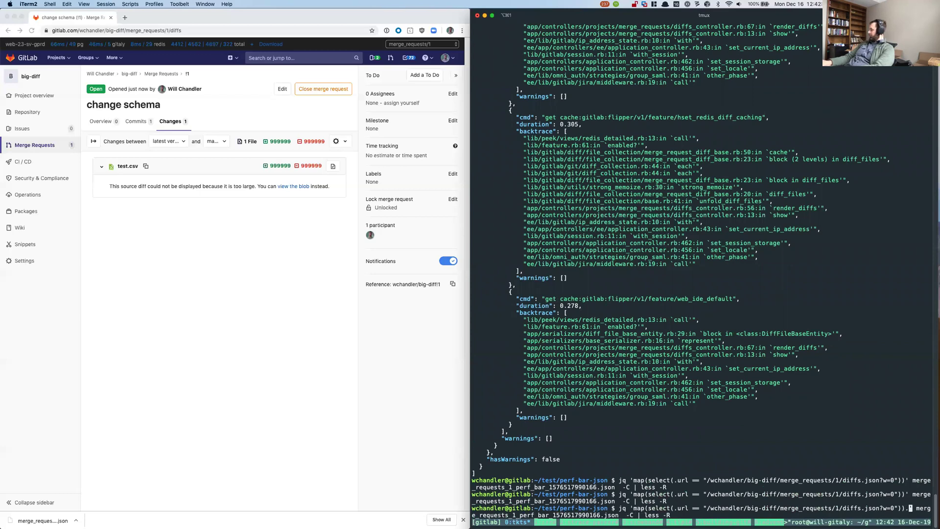
{"action": "type", "text": ".det"}
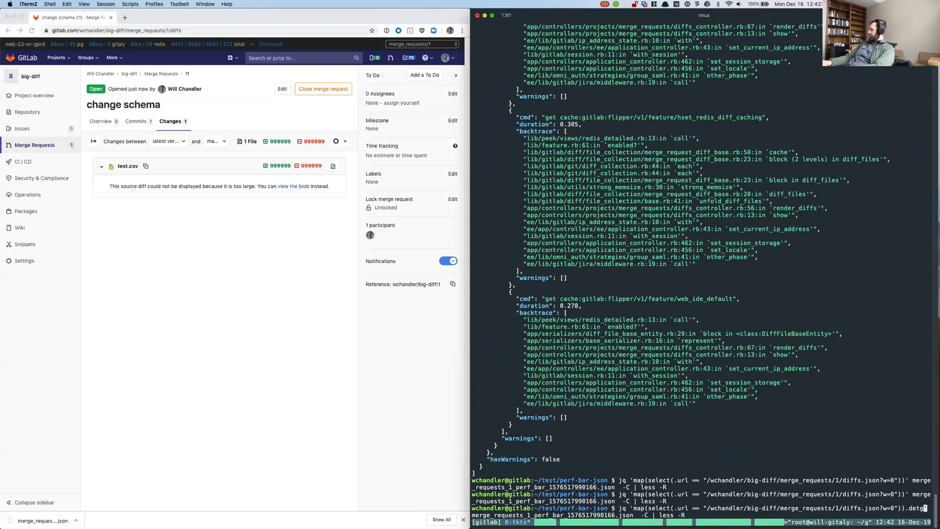
{"action": "type", "text": "ails"}
{"action": "key", "text": "Return"}
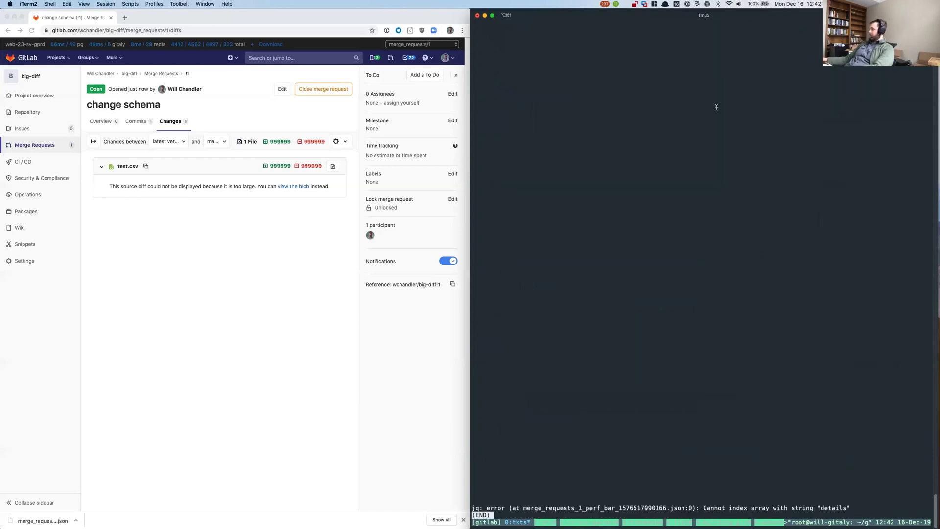
{"action": "key", "text": "q"}
{"action": "key", "text": "Up"}
{"action": "key", "text": "Return"}
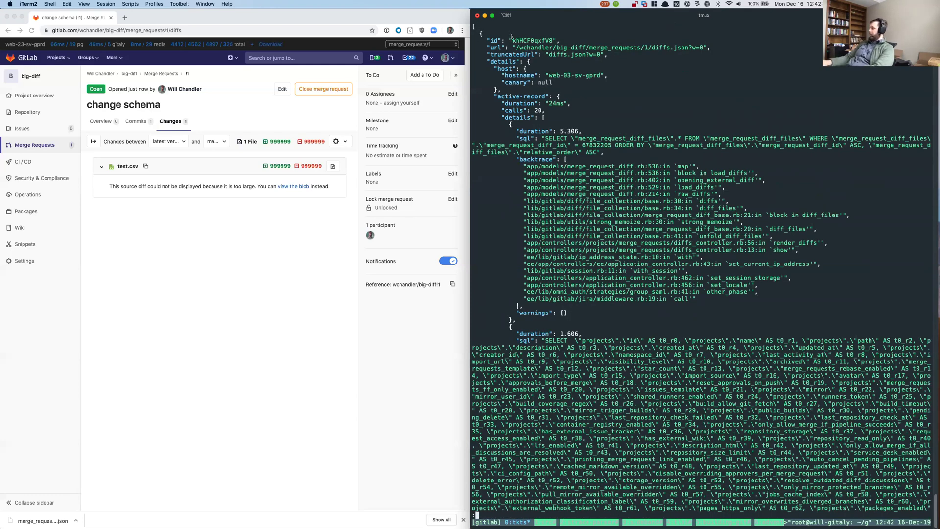
Try the .[].details path after the filter, which fails.
{"action": "key", "text": "q"}
{"action": "key", "text": "Up"}
{"action": "key", "text": "Left"}
{"action": "key", "text": "alt+b"}
{"action": "key", "text": "alt+b"}
{"action": "key", "text": "alt+b"}
{"action": "key", "text": "alt+b"}
{"action": "key", "text": "alt+b"}
{"action": "key", "text": "alt+b"}
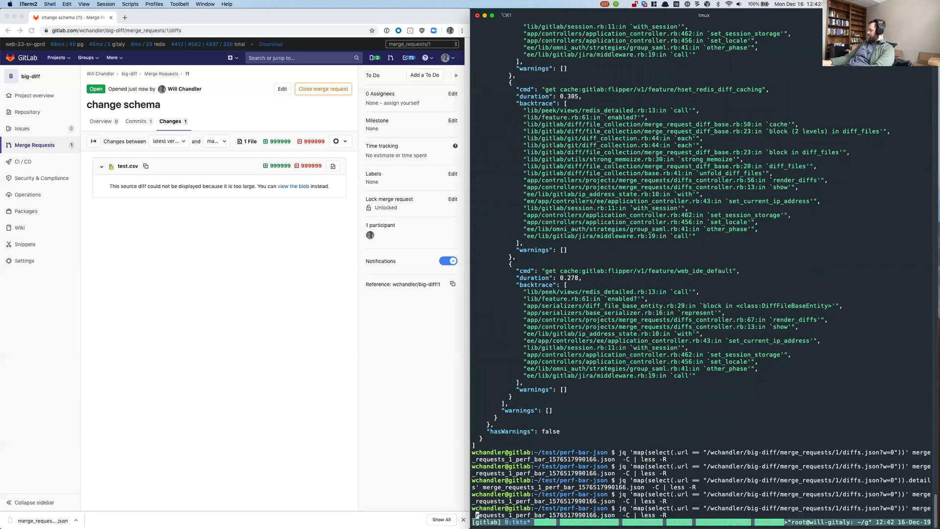
{"action": "key", "text": "Left"}
{"action": "type", "text": ".[].details"}
{"action": "key", "text": "Return"}
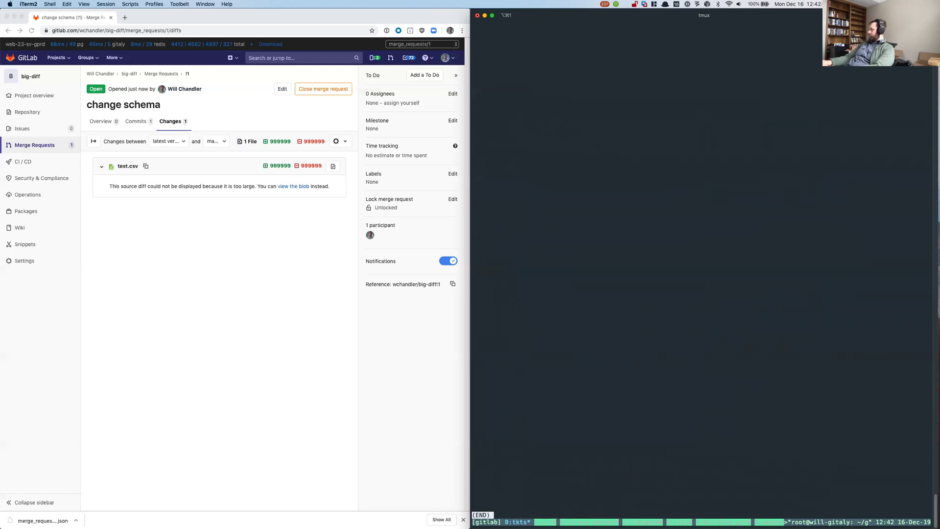
Pipe the map filter into '| .[].details' and view the host and active-record entries in less.
{"action": "key", "text": "q"}
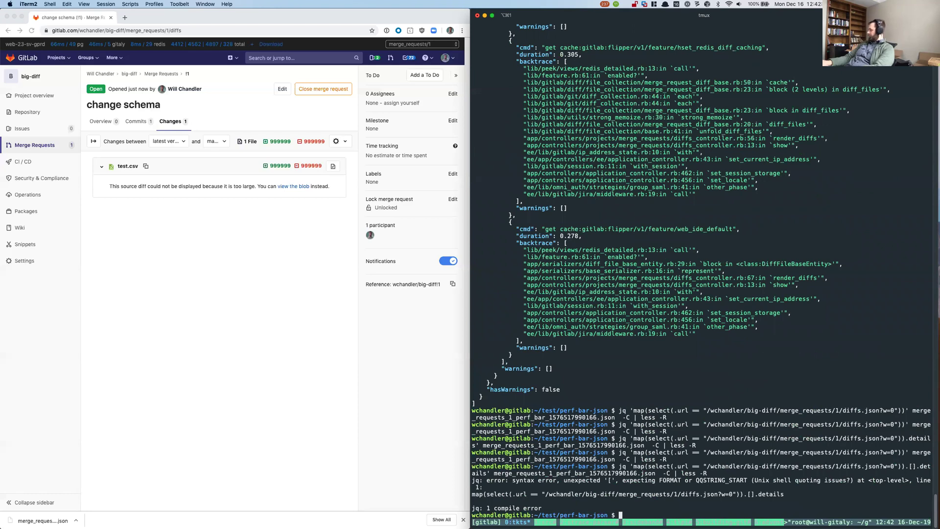
{"action": "key", "text": "Up"}
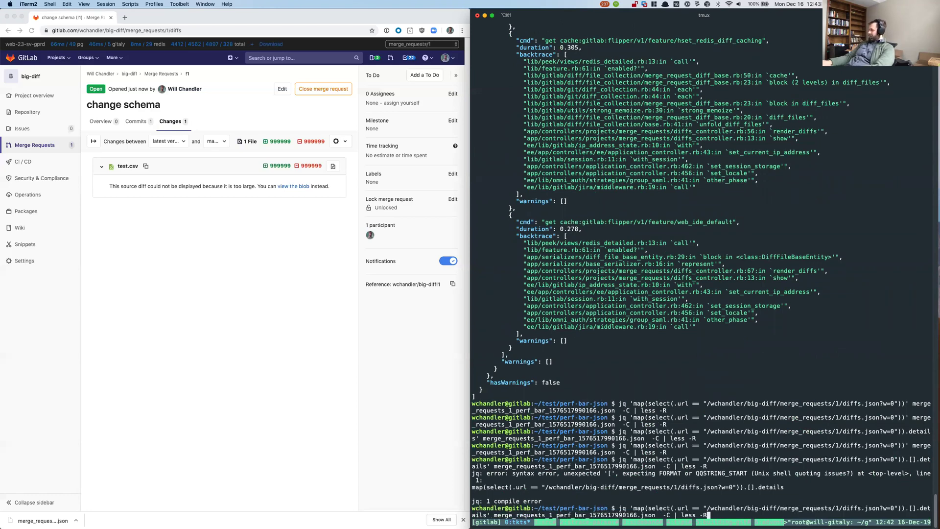
{"action": "key", "text": "alt+b"}
{"action": "key", "text": "alt+b"}
{"action": "key", "text": "alt+b"}
{"action": "key", "text": "alt+b"}
{"action": "key", "text": "alt+b"}
{"action": "key", "text": "Left"}
{"action": "key", "text": "Left"}
{"action": "type", "text": "| ."}
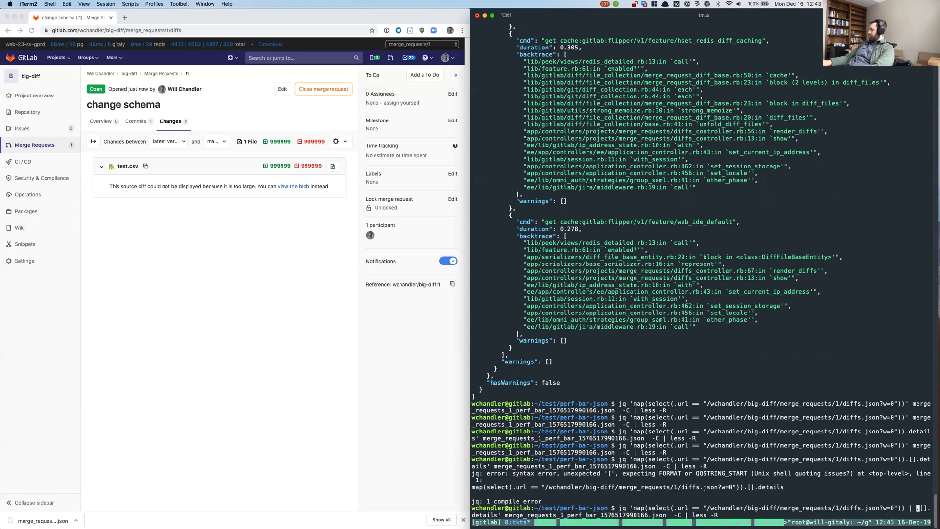
{"action": "key", "text": "Return"}
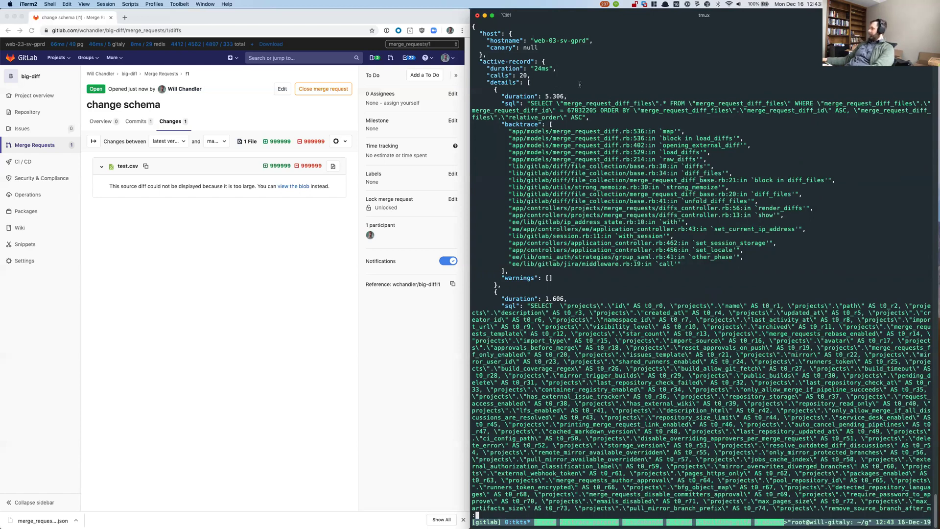
Search the details output for gitaly in less, then quit.
{"action": "left_click_drag", "start_coordinate": [479, 61], "coordinate": [539, 62]}
{"action": "left_click", "coordinate": [539, 85]}
{"action": "type", "text": "/gitaly"}
{"action": "key", "text": "Return"}
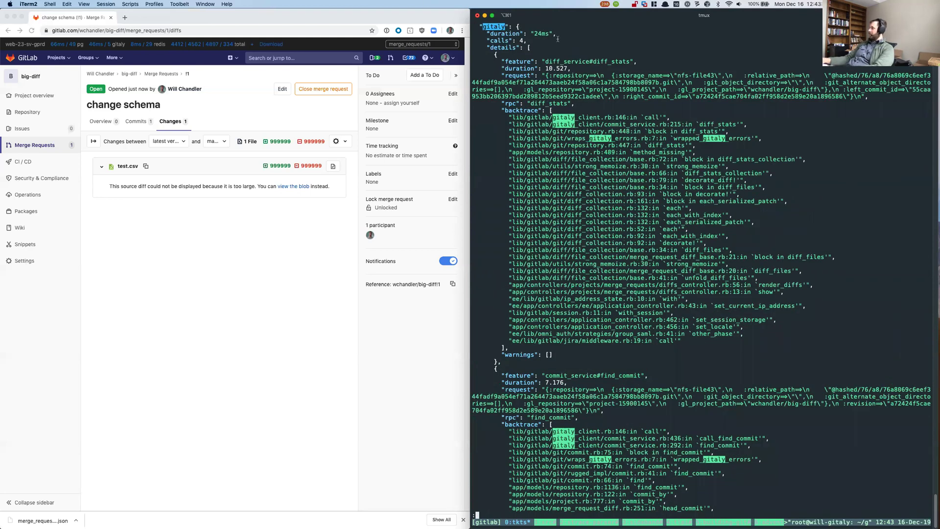
{"action": "key", "text": "space"}
{"action": "key", "text": "space"}
{"action": "key", "text": "q"}
Narrow the filter to .details.gitaly and review the four Gitaly calls.
{"action": "key", "text": "Up"}
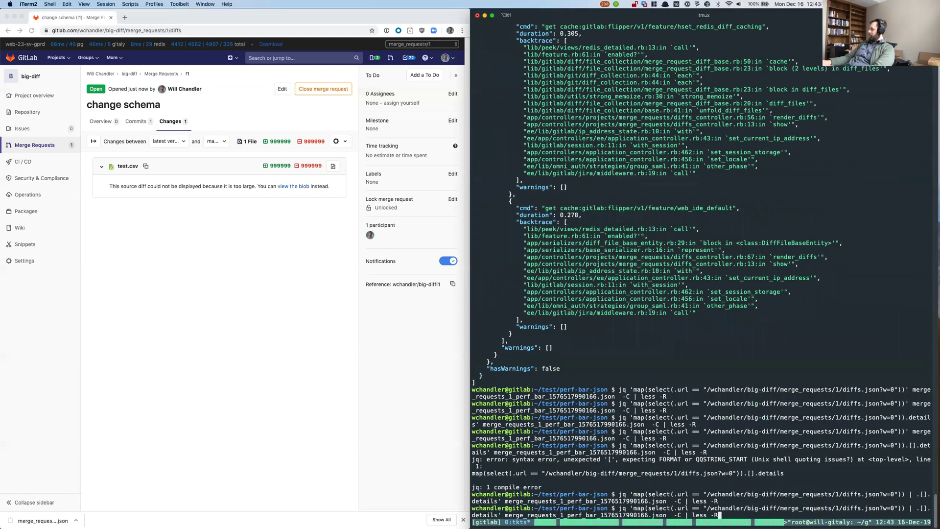
{"action": "key", "text": "alt+b"}
{"action": "key", "text": "alt+b"}
{"action": "key", "text": "alt+b"}
{"action": "key", "text": "alt+b"}
{"action": "key", "text": "alt+b"}
{"action": "key", "text": "alt+b"}
{"action": "key", "text": "alt+b"}
{"action": "key", "text": "Left"}
{"action": "key", "text": "Left"}
{"action": "type", "text": ".gitaly"}
{"action": "key", "text": "Return"}
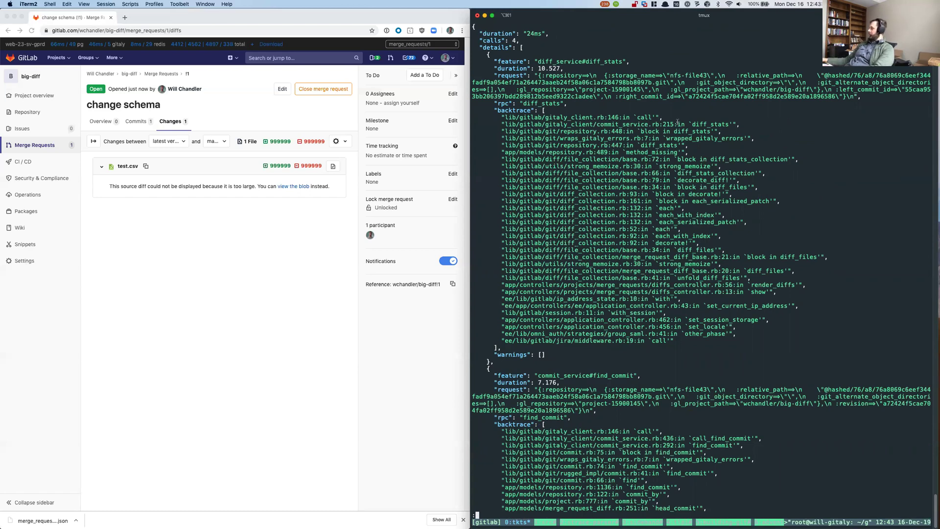
{"action": "scroll", "coordinate": [677, 221], "scroll_direction": "down", "scroll_amount": 5}
{"action": "scroll", "coordinate": [672, 221], "scroll_direction": "down", "scroll_amount": 5}
{"action": "scroll", "coordinate": [666, 255], "scroll_direction": "up", "scroll_amount": 10}
{"action": "scroll", "coordinate": [652, 250], "scroll_direction": "down", "scroll_amount": 5}
{"action": "scroll", "coordinate": [655, 264], "scroll_direction": "down", "scroll_amount": 5}
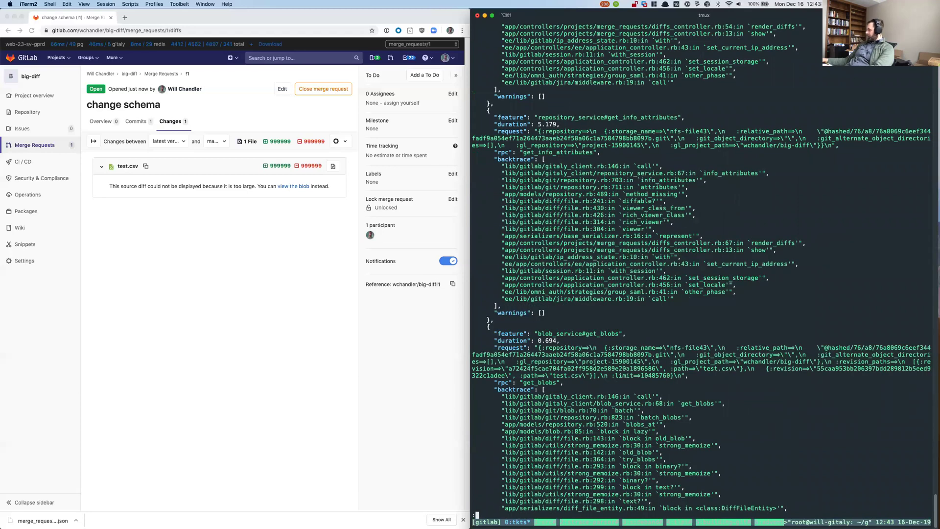
{"action": "scroll", "coordinate": [658, 270], "scroll_direction": "down", "scroll_amount": 5}
{"action": "key", "text": "g"}
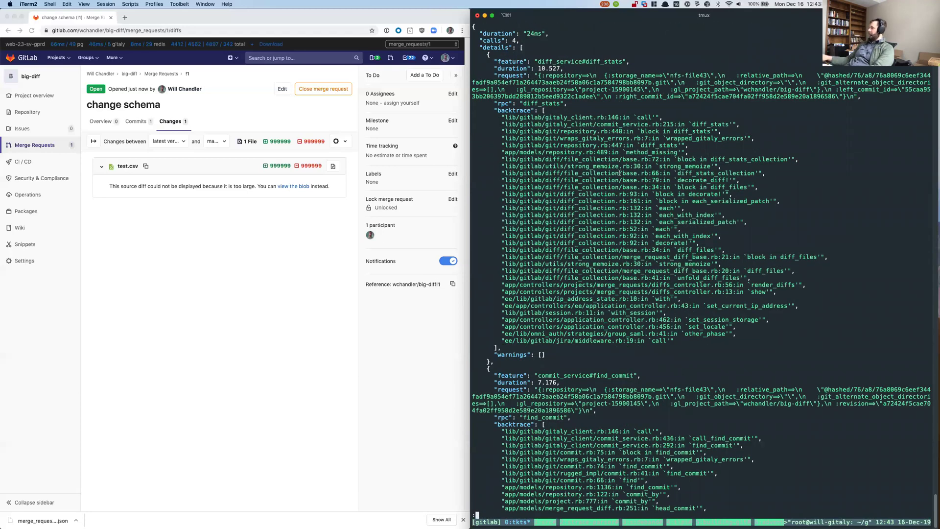
Replace gitaly with redis in the details path and page through the redis output.
{"action": "key", "text": "q"}
{"action": "key", "text": "Up"}
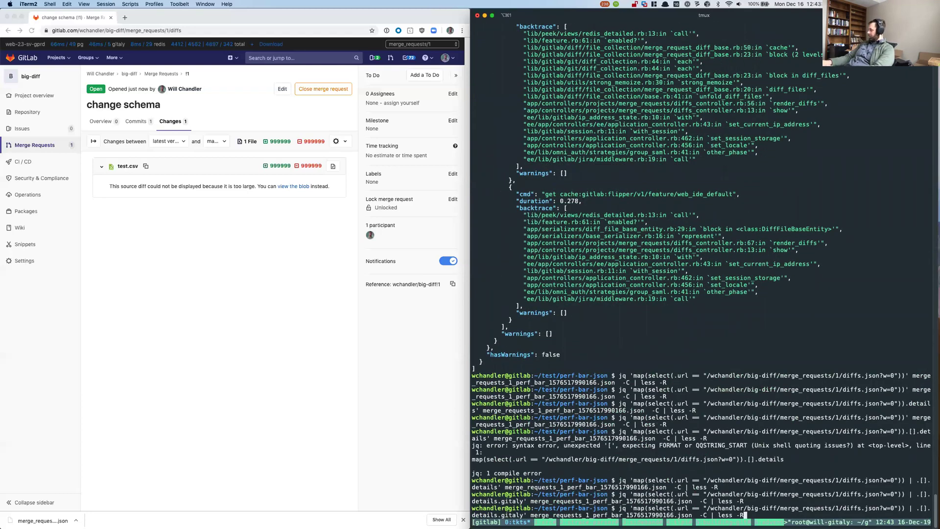
{"action": "key", "text": "Left"}
{"action": "key", "text": "alt+b"}
{"action": "key", "text": "alt+b"}
{"action": "key", "text": "alt+b"}
{"action": "key", "text": "alt+b"}
{"action": "key", "text": "alt+b"}
{"action": "key", "text": "alt+b"}
{"action": "key", "text": "alt+BackSpace"}
{"action": "type", "text": "[0]"}
{"action": "key", "text": "Return"}
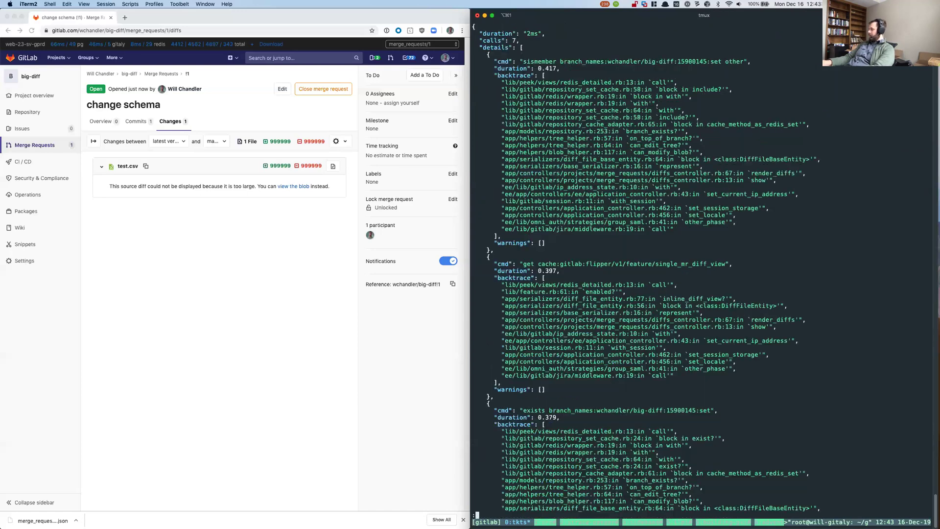
{"action": "key", "text": "space"}
{"action": "key", "text": "space"}
{"action": "key", "text": "space"}
{"action": "key", "text": "space"}
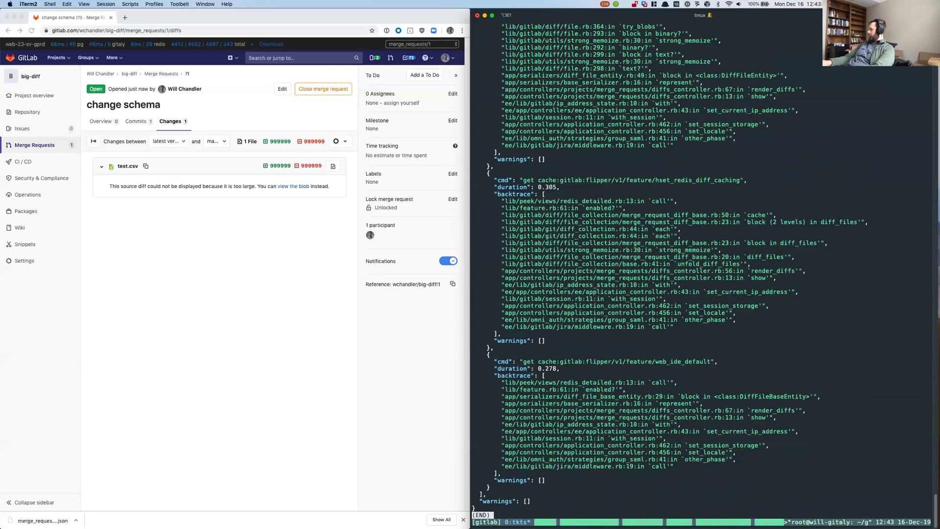
{"action": "key", "text": "space"}
Swap redis for an unquoted active-record key, which gives a jq compile error.
{"action": "key", "text": "q"}
{"action": "key", "text": "Up"}
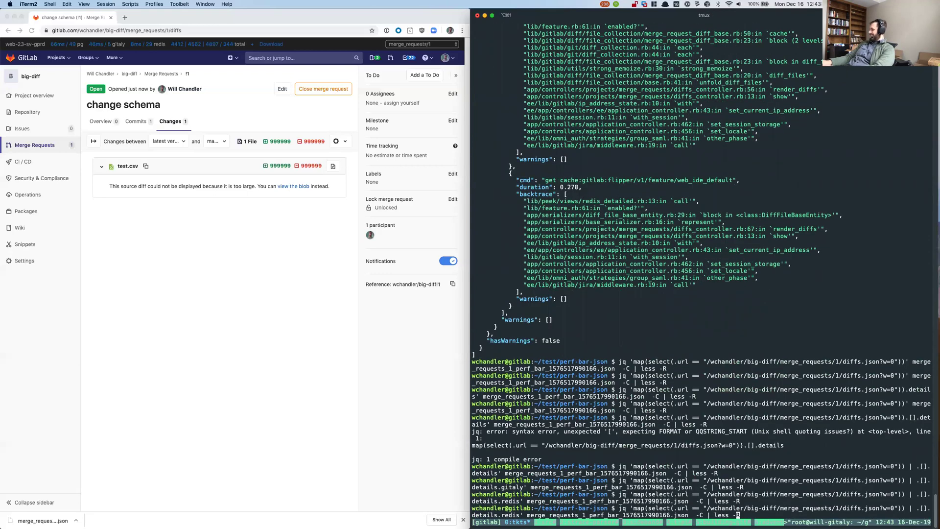
{"action": "key", "text": "alt+b"}
{"action": "key", "text": "alt+b"}
{"action": "key", "text": "alt+b"}
{"action": "key", "text": "alt+b"}
{"action": "key", "text": "alt+b"}
{"action": "key", "text": "alt+b"}
{"action": "key", "text": "alt+d"}
{"action": "type", "text": "active-record"}
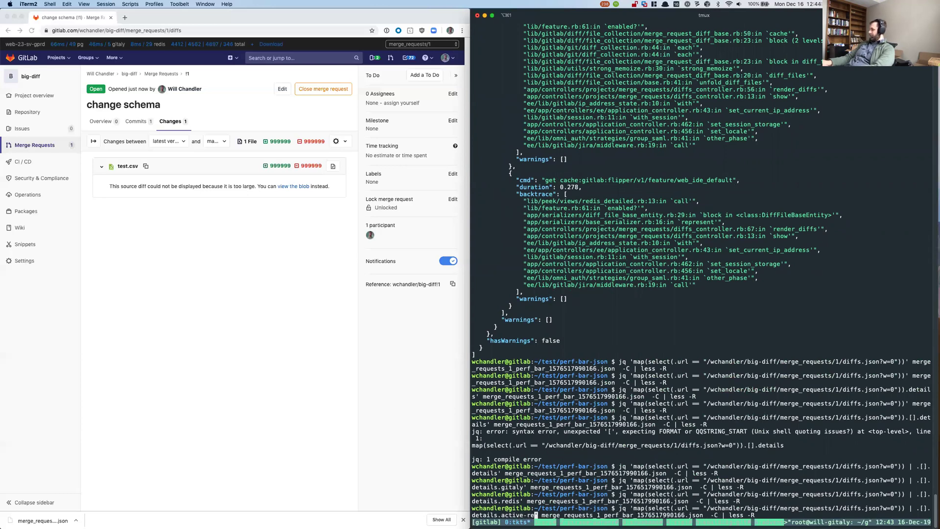
{"action": "key", "text": "Return"}
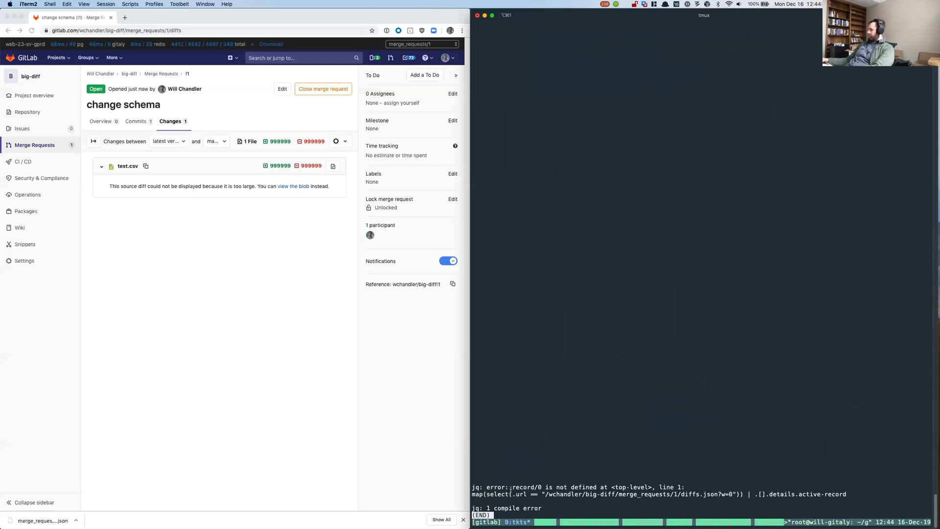
Recall the failing command and wrap active-record in double quotes.
{"action": "left_click_drag", "start_coordinate": [508, 486], "coordinate": [533, 487]}
{"action": "key", "text": "q"}
{"action": "key", "text": "Up"}
{"action": "key", "text": "alt+b"}
{"action": "key", "text": "alt+b"}
{"action": "key", "text": "alt+b"}
{"action": "key", "text": "alt+b"}
{"action": "key", "text": "alt+b"}
{"action": "key", "text": "alt+b"}
{"action": "key", "text": "alt+b"}
{"action": "type", "text": "'"}
{"action": "key", "text": "alt+f"}
{"action": "key", "text": "alt+f"}
{"action": "type", "text": "\""}
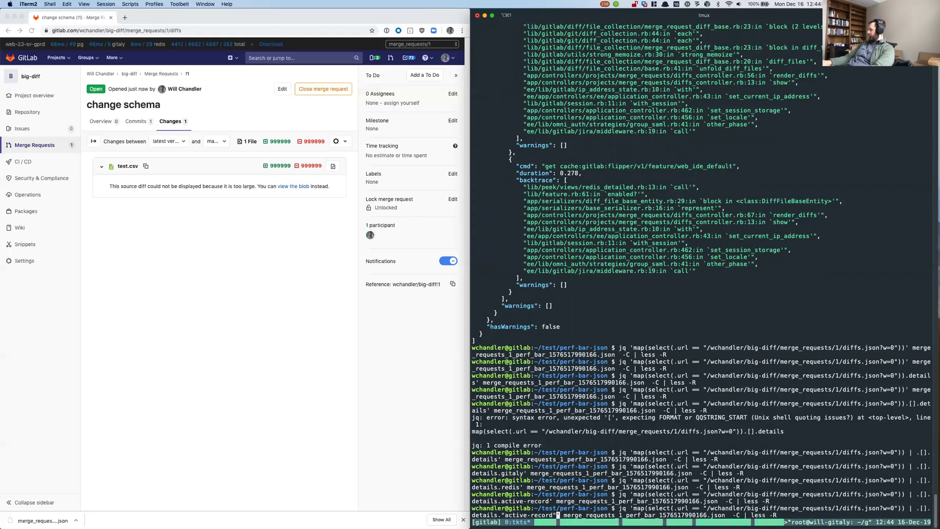
Run the quoted "active-record" filter and read all 20 SQL calls (24 ms total).
{"action": "key", "text": "Return"}
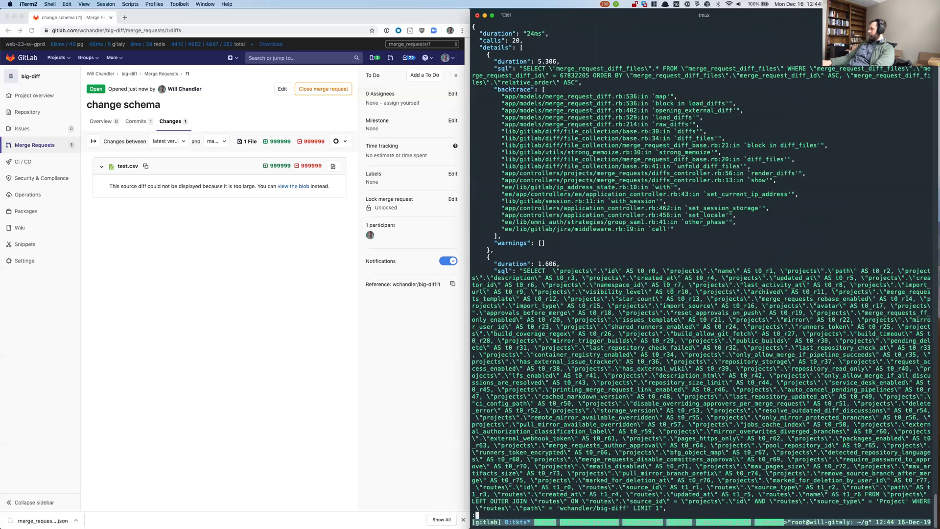
{"action": "key", "text": "space"}
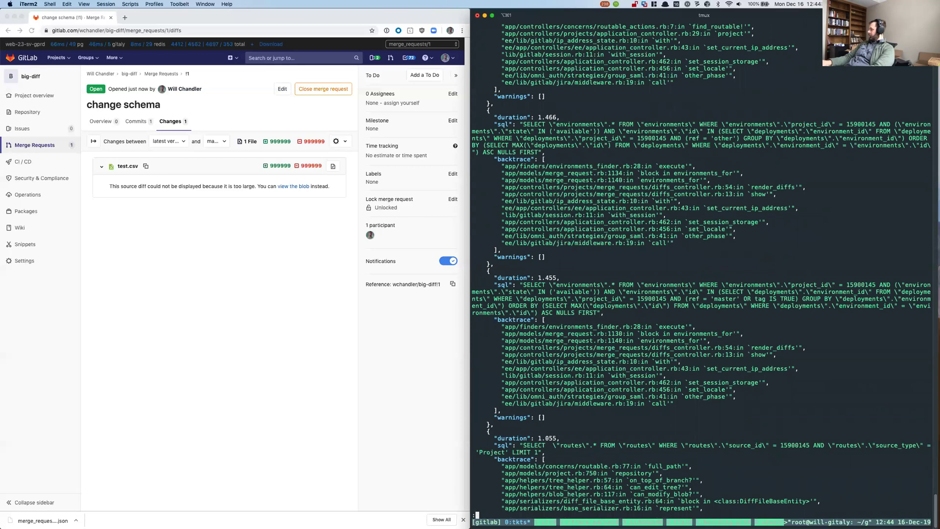
{"action": "key", "text": "space"}
{"action": "key", "text": "space"}
{"action": "key", "text": "space"}
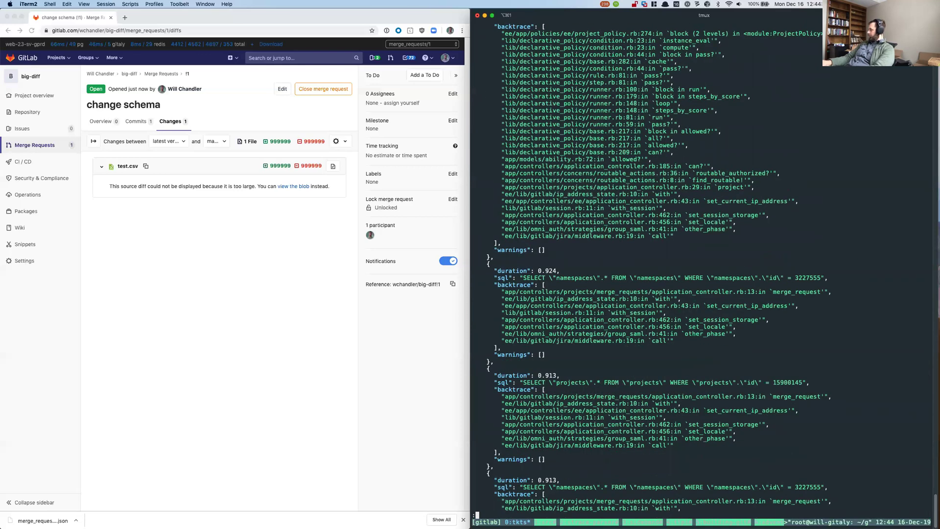
{"action": "key", "text": "space"}
{"action": "key", "text": "space"}
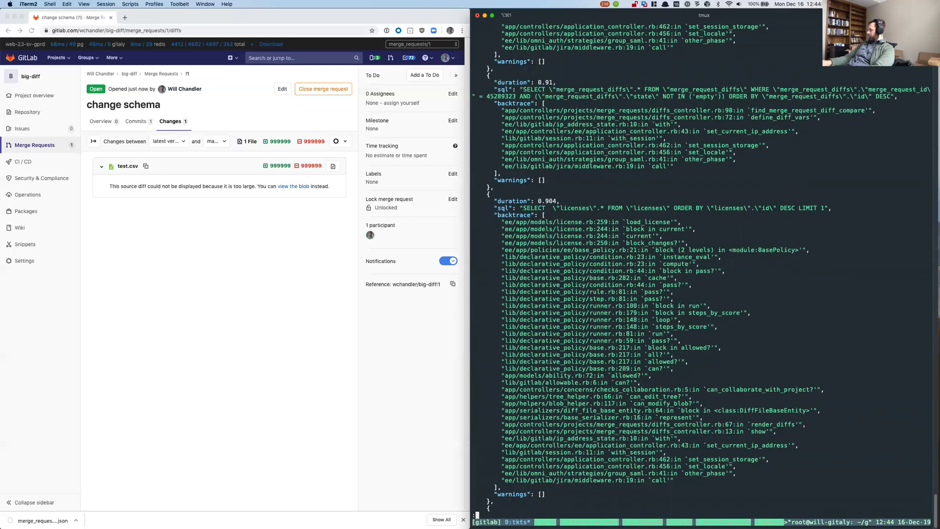
{"action": "key", "text": "space"}
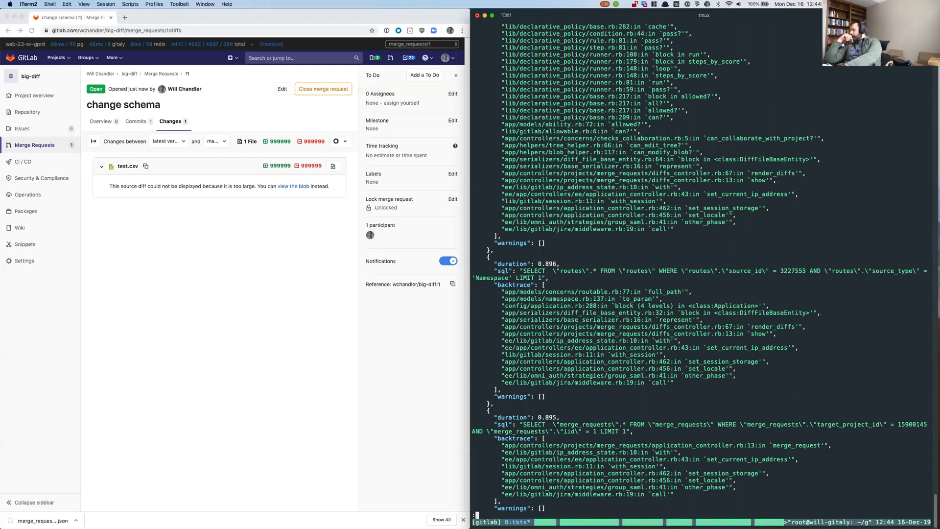
{"action": "key", "text": "space"}
{"action": "key", "text": "space"}
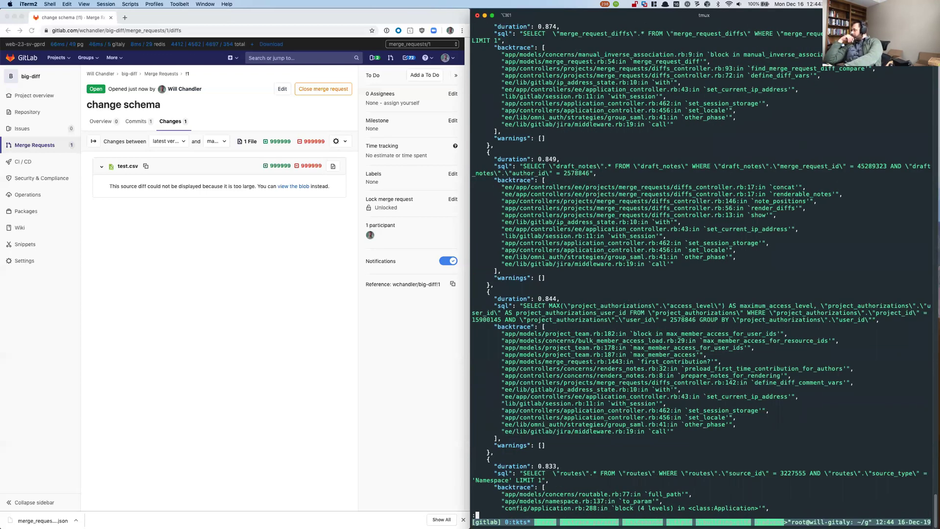
{"action": "key", "text": "space"}
{"action": "key", "text": "space"}
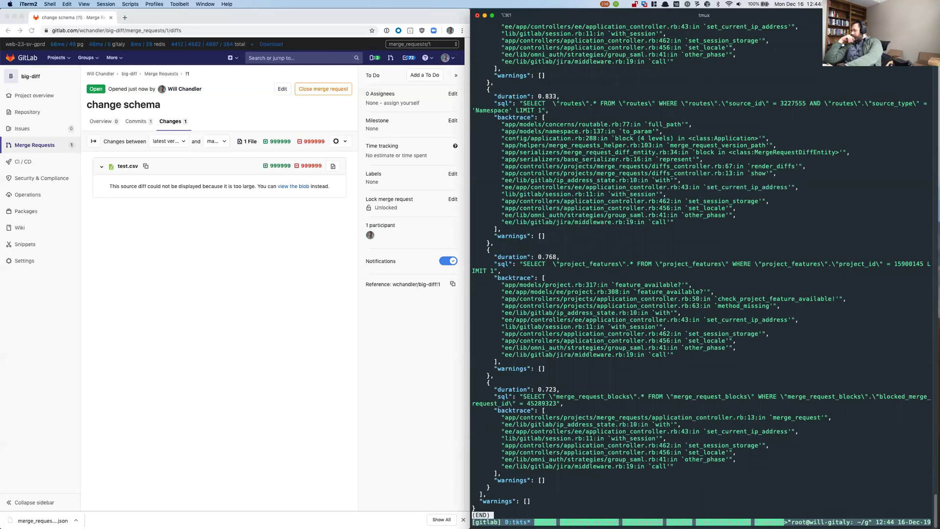
{"action": "key", "text": "space"}
{"action": "key", "text": "g"}
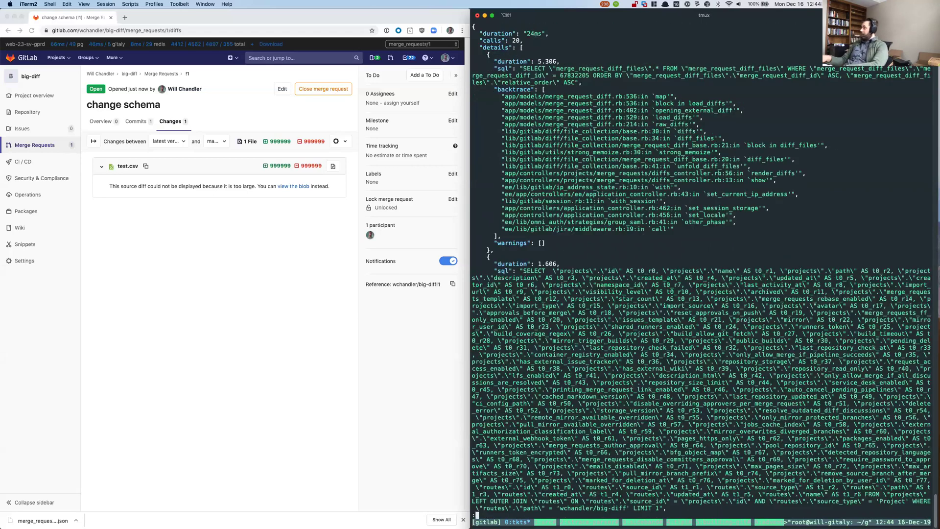
{"action": "key", "text": "q"}
Append '.details | sort_by(-.duration)' so the 5.306 ms query is listed first.
{"action": "key", "text": "Up"}
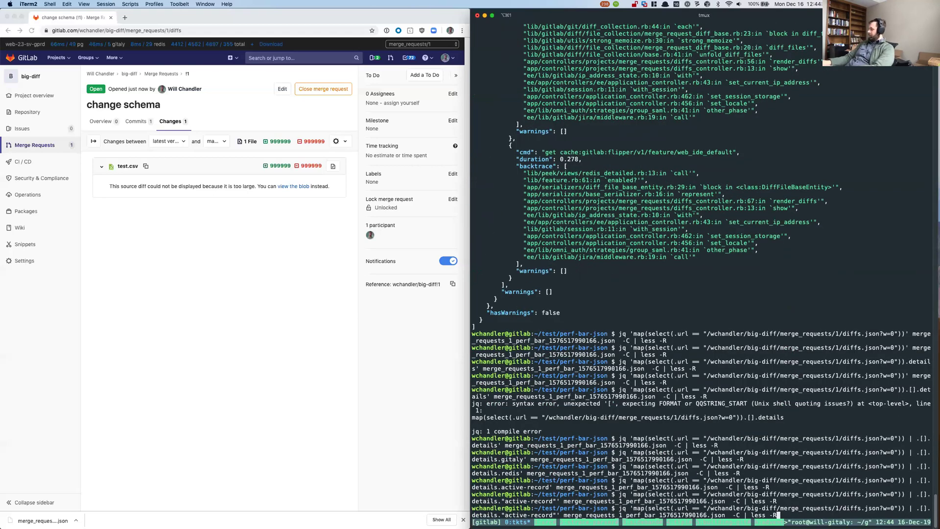
{"action": "key", "text": "alt+b"}
{"action": "key", "text": "alt+b"}
{"action": "key", "text": "alt+b"}
{"action": "key", "text": "alt+b"}
{"action": "key", "text": "alt+b"}
{"action": "key", "text": "alt+b"}
{"action": "key", "text": "alt+b"}
{"action": "key", "text": "alt+b"}
{"action": "key", "text": "alt+b"}
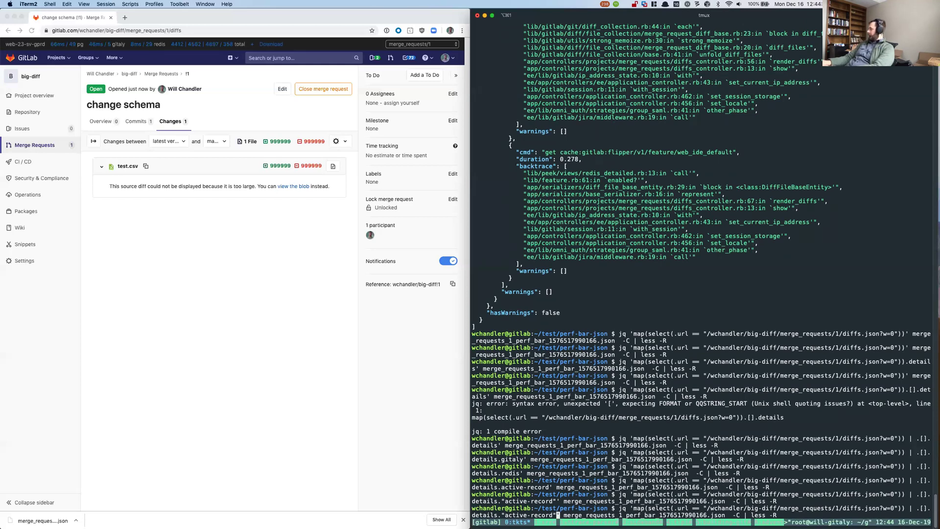
{"action": "key", "text": "Return"}
{"action": "key", "text": "q"}
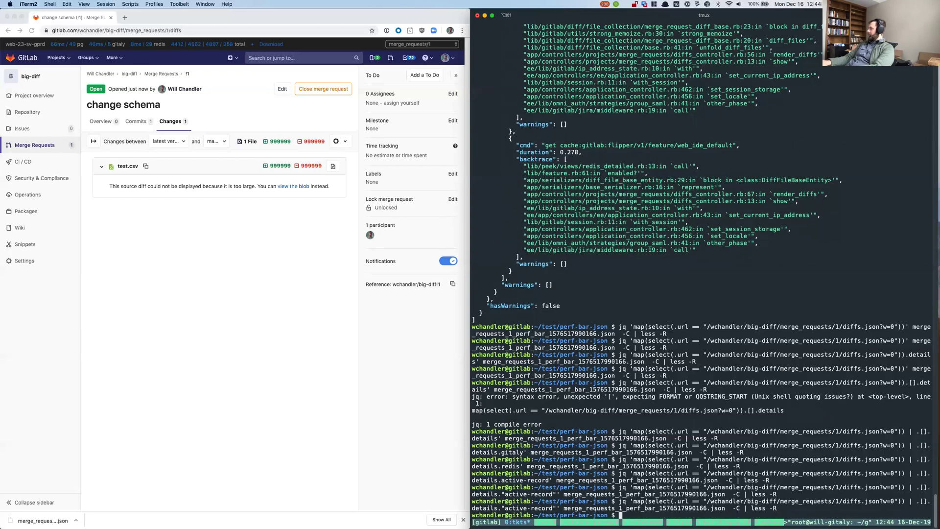
{"action": "key", "text": "Up"}
{"action": "key", "text": "alt+b"}
{"action": "key", "text": "alt+b"}
{"action": "key", "text": "alt+b"}
{"action": "key", "text": "alt+b"}
{"action": "key", "text": "alt+b"}
{"action": "key", "text": "Left"}
{"action": "key", "text": "Left"}
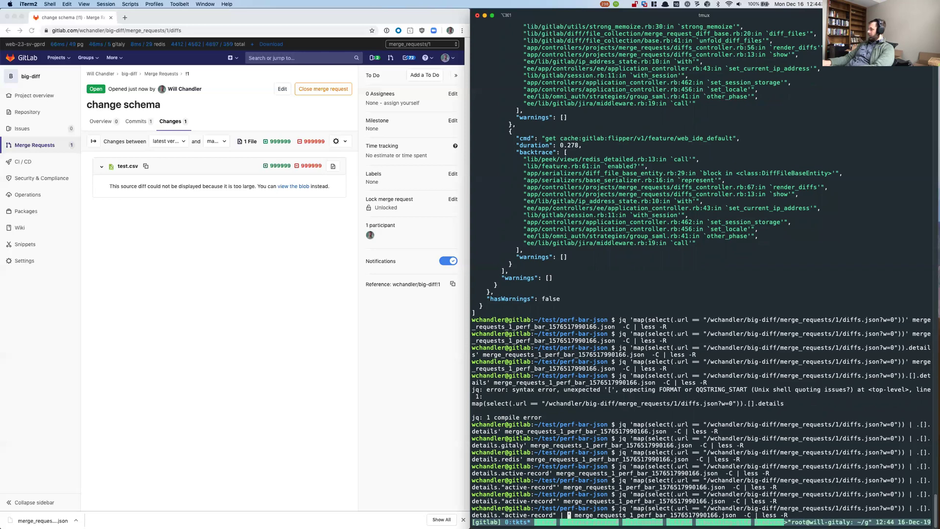
{"action": "type", "text": ".dtail"}
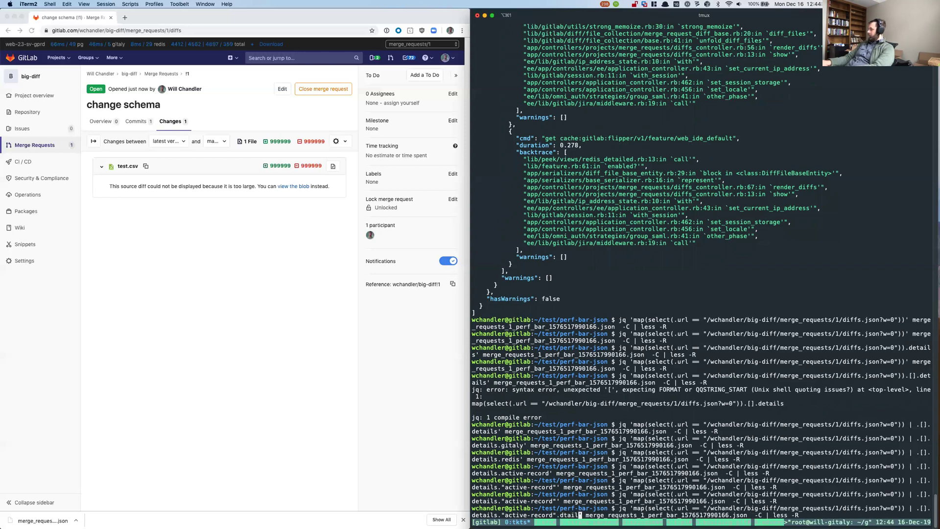
{"action": "key", "text": "BackSpace"}
{"action": "key", "text": "BackSpace"}
{"action": "key", "text": "BackSpace"}
{"action": "type", "text": "etails |"}
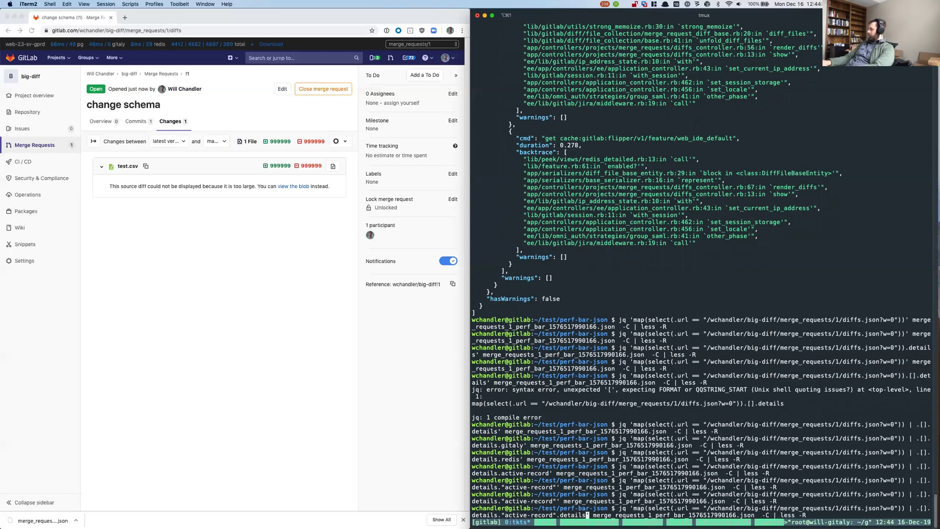
{"action": "type", "text": " sort_by"}
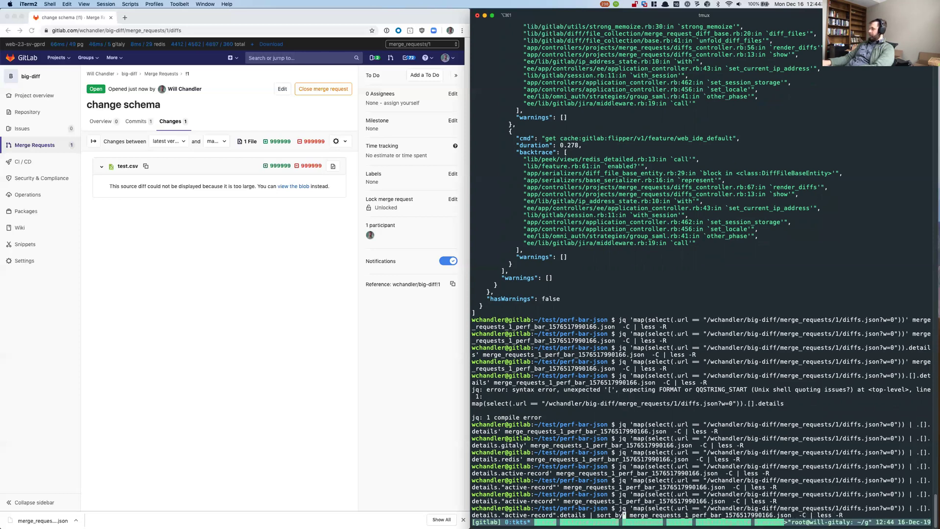
{"action": "type", "text": "("}
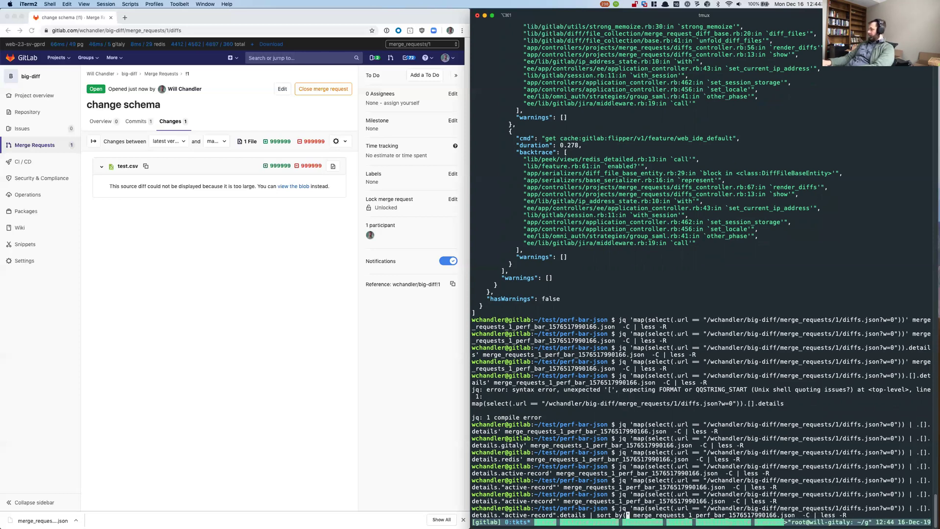
{"action": "type", "text": "-.duration)"}
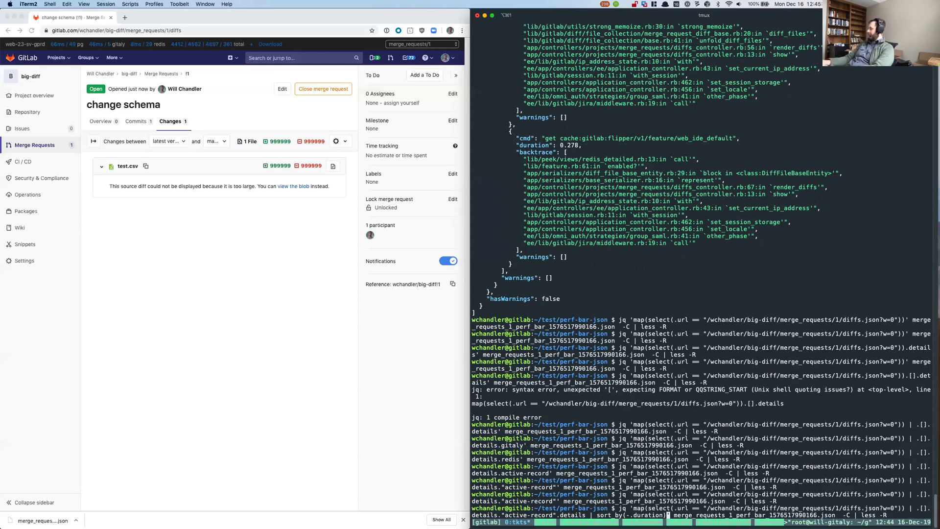
{"action": "key", "text": "Return"}
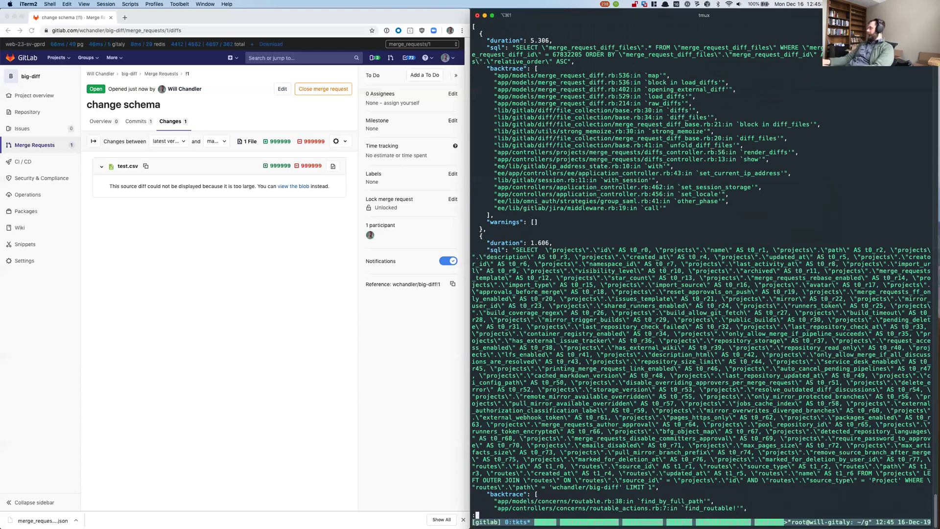
Rerun the jq command with sort_by(.duration) so active-record details sort ascending.
{"action": "key", "text": "q"}
{"action": "key", "text": "Up"}
{"action": "key", "text": "alt+b"}
{"action": "key", "text": "alt+b"}
{"action": "key", "text": "alt+b"}
{"action": "key", "text": "alt+b"}
{"action": "key", "text": "BackSpace"}
{"action": "key", "text": "Return"}
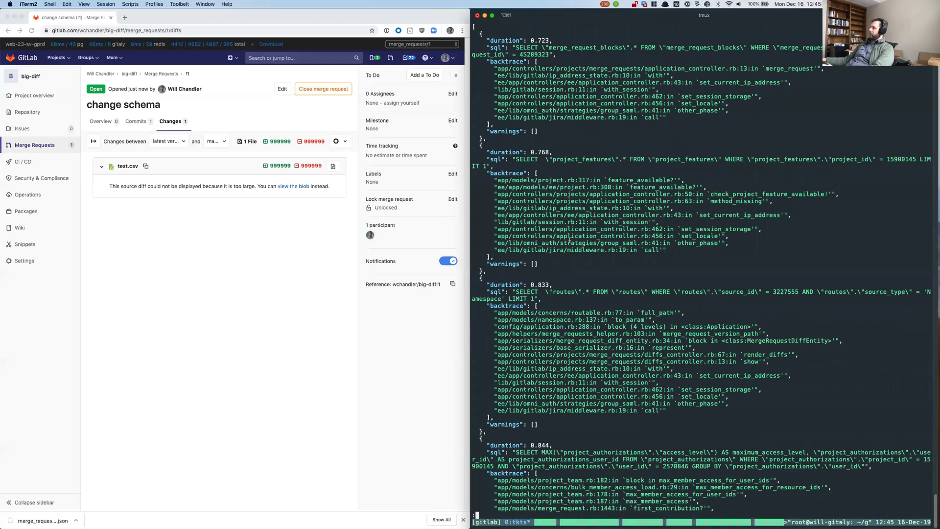
Page through the sorted details to the 5.306 ms end, then back to 0.723 ms.
{"action": "key", "text": "Down"}
{"action": "key", "text": "Down"}
{"action": "key", "text": "Down"}
{"action": "key", "text": "Down"}
{"action": "key", "text": "Down"}
{"action": "key", "text": "Down"}
{"action": "key", "text": "Down"}
{"action": "key", "text": "Down"}
{"action": "key", "text": "Down"}
{"action": "key", "text": "Down"}
{"action": "key", "text": "Down"}
{"action": "key", "text": "Down"}
{"action": "key", "text": "Down"}
{"action": "key", "text": "Down"}
{"action": "key", "text": "Down"}
{"action": "key", "text": "Down"}
{"action": "key", "text": "Down"}
{"action": "key", "text": "Down"}
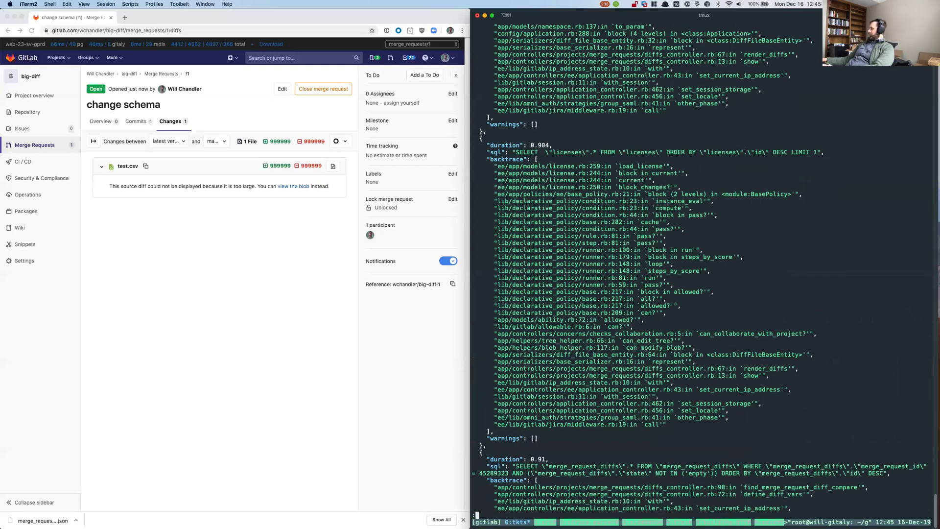
{"action": "key", "text": "Down"}
{"action": "key", "text": "Down"}
{"action": "key", "text": "Down"}
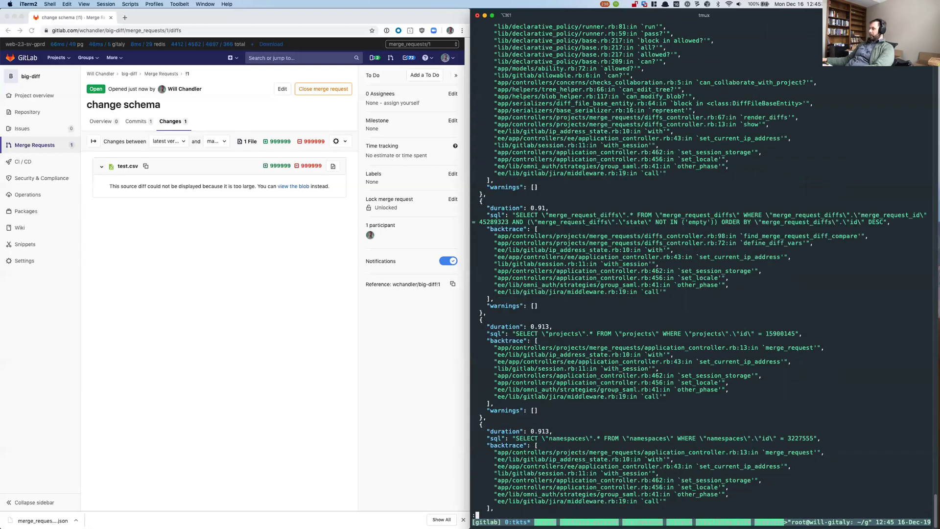
{"action": "key", "text": "Down"}
{"action": "key", "text": "Down"}
{"action": "key", "text": "Down"}
{"action": "key", "text": "Down"}
{"action": "key", "text": "Down"}
{"action": "key", "text": "Down"}
{"action": "key", "text": "Down"}
{"action": "key", "text": "Down"}
{"action": "key", "text": "Down"}
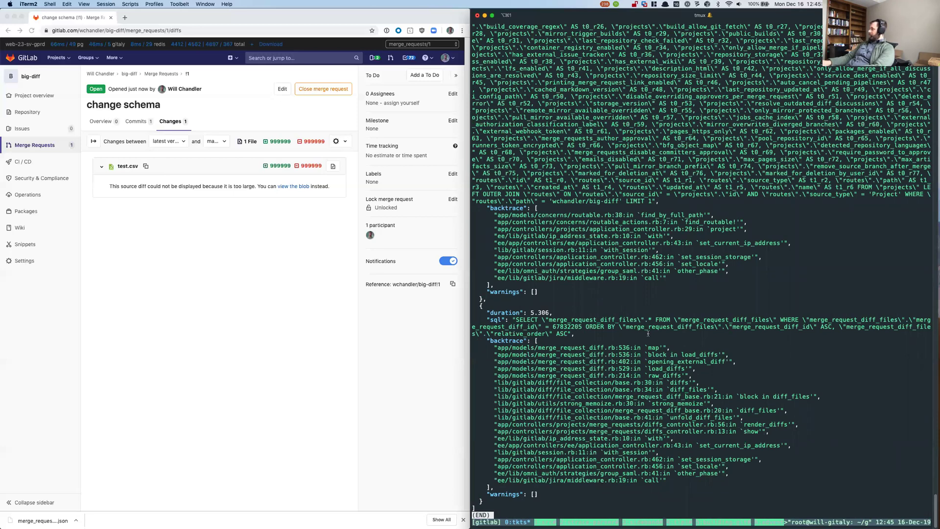
{"action": "key", "text": "g"}
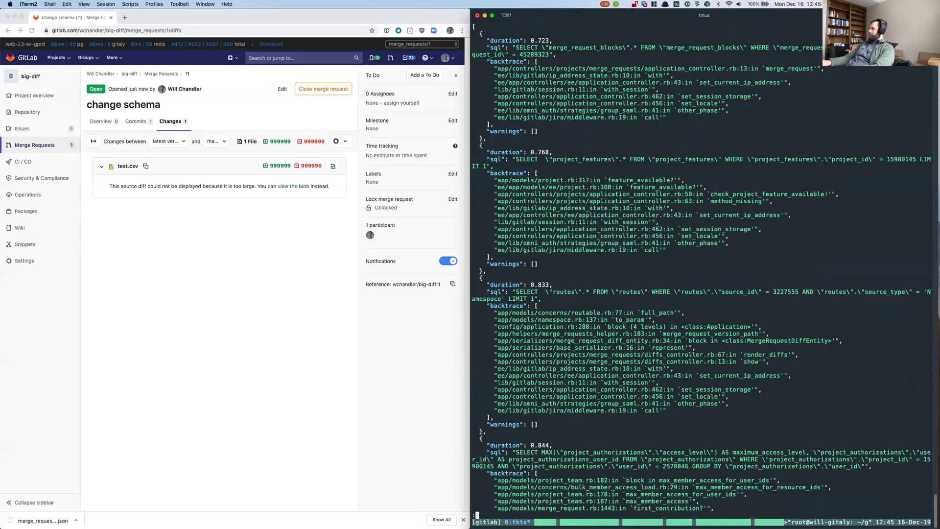